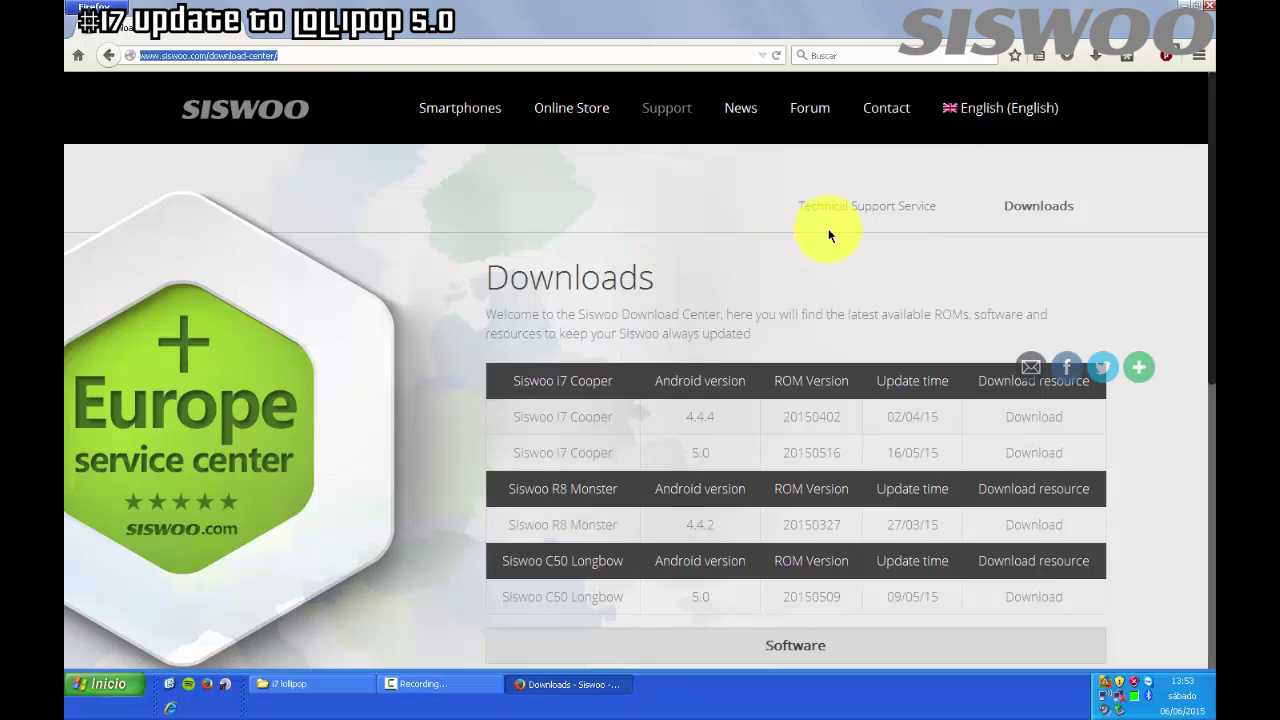
- Open the download prompt for the Siswoo i7 Cooper Android 5.0 ROM, version 20150516, and dismiss it without downloading
left_click(513, 380)
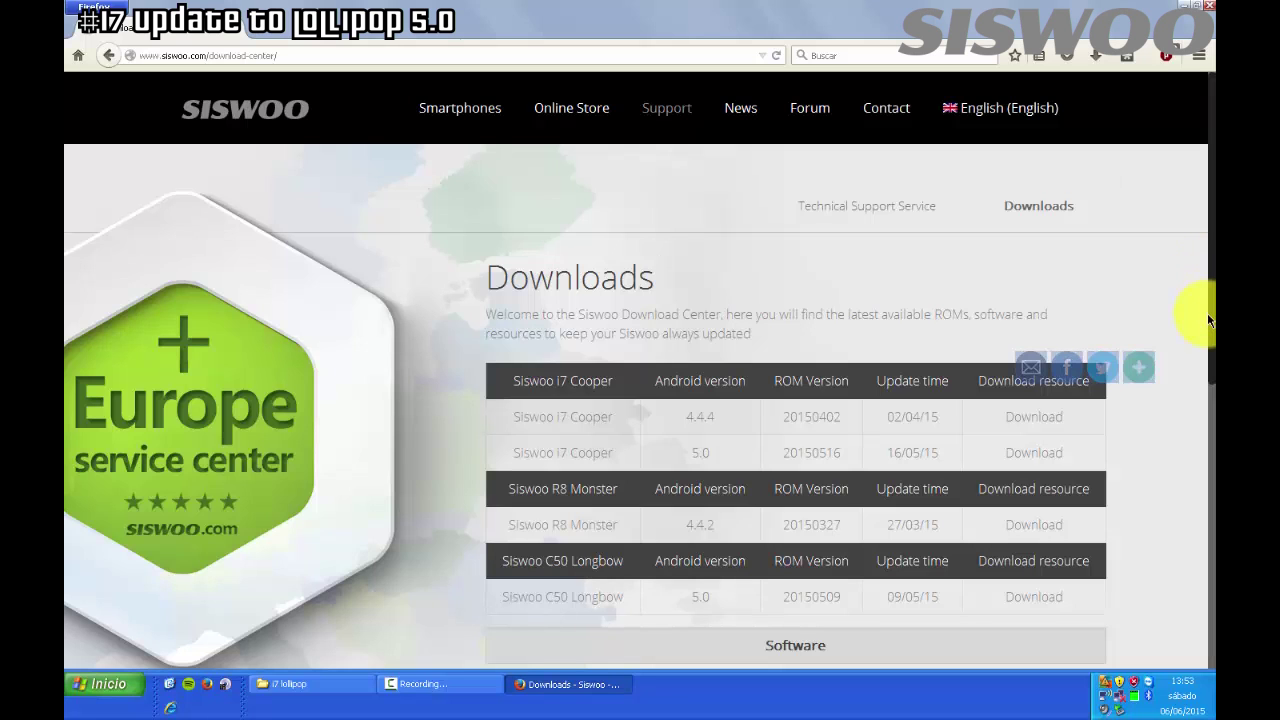
scroll(1156, 309, "down", 3)
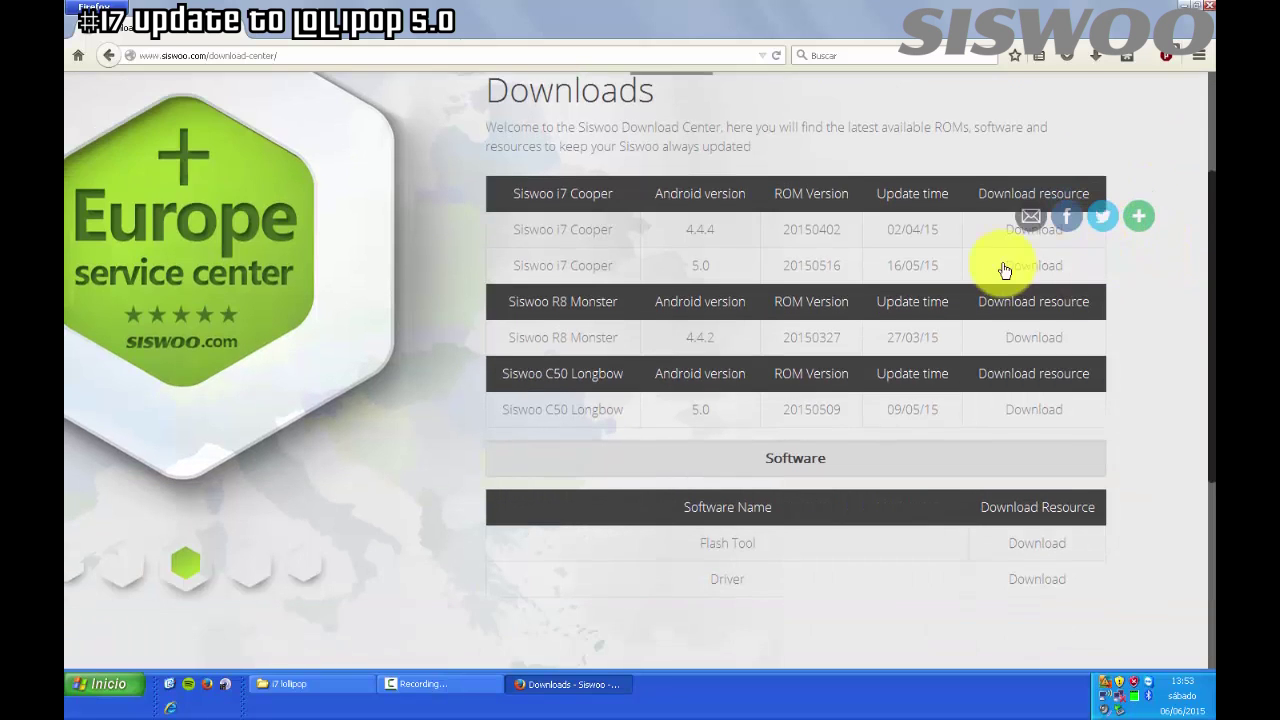
scroll(975, 260, "down", 1)
scroll(997, 283, "up", 1)
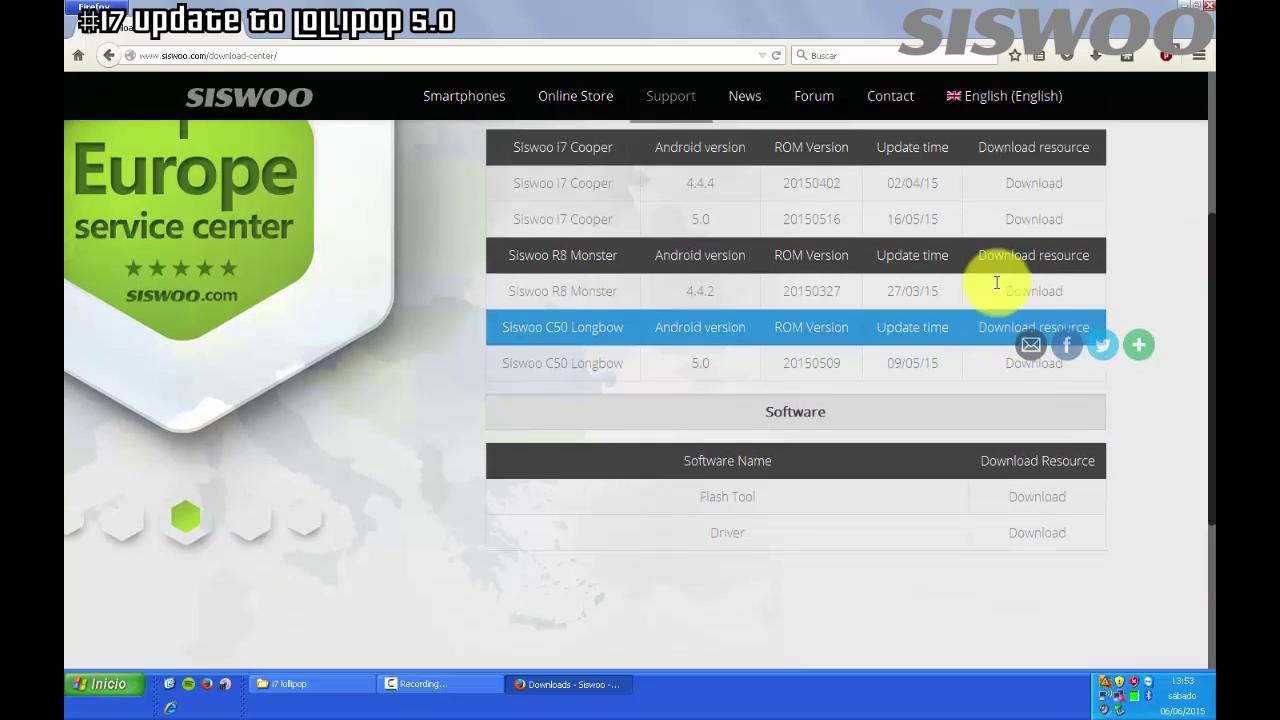
scroll(997, 283, "up", 3)
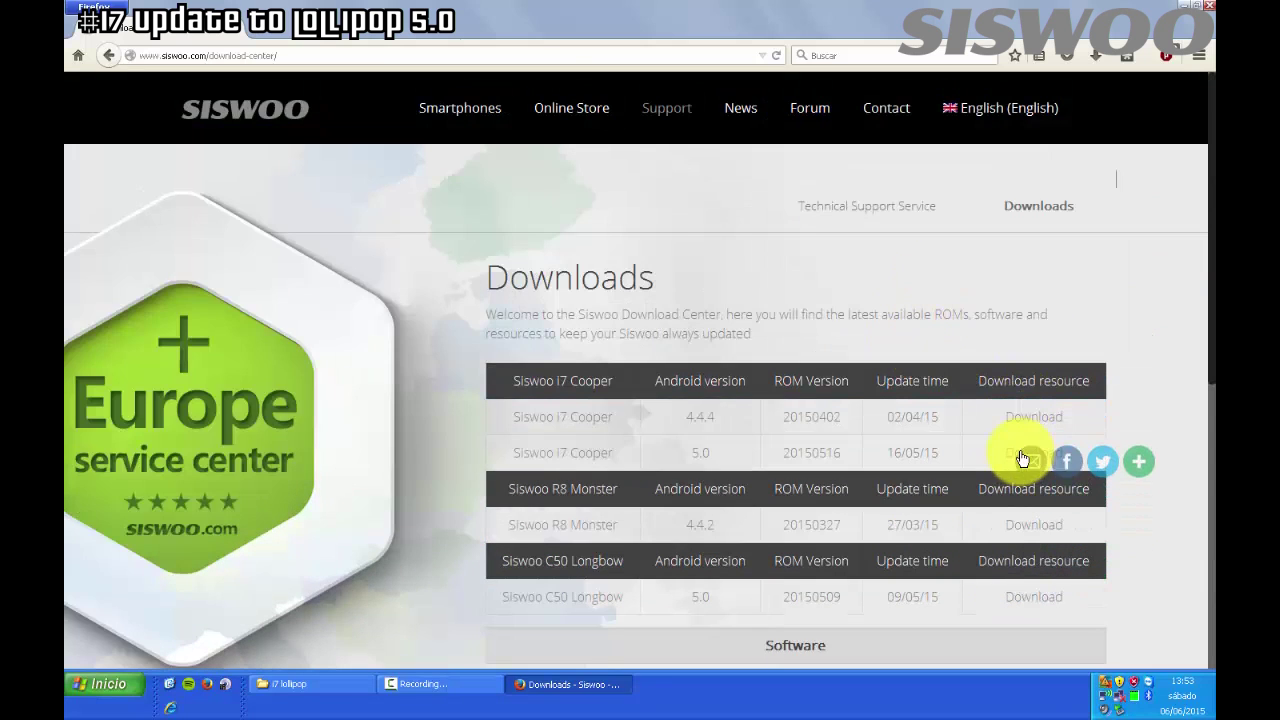
left_click(1032, 456)
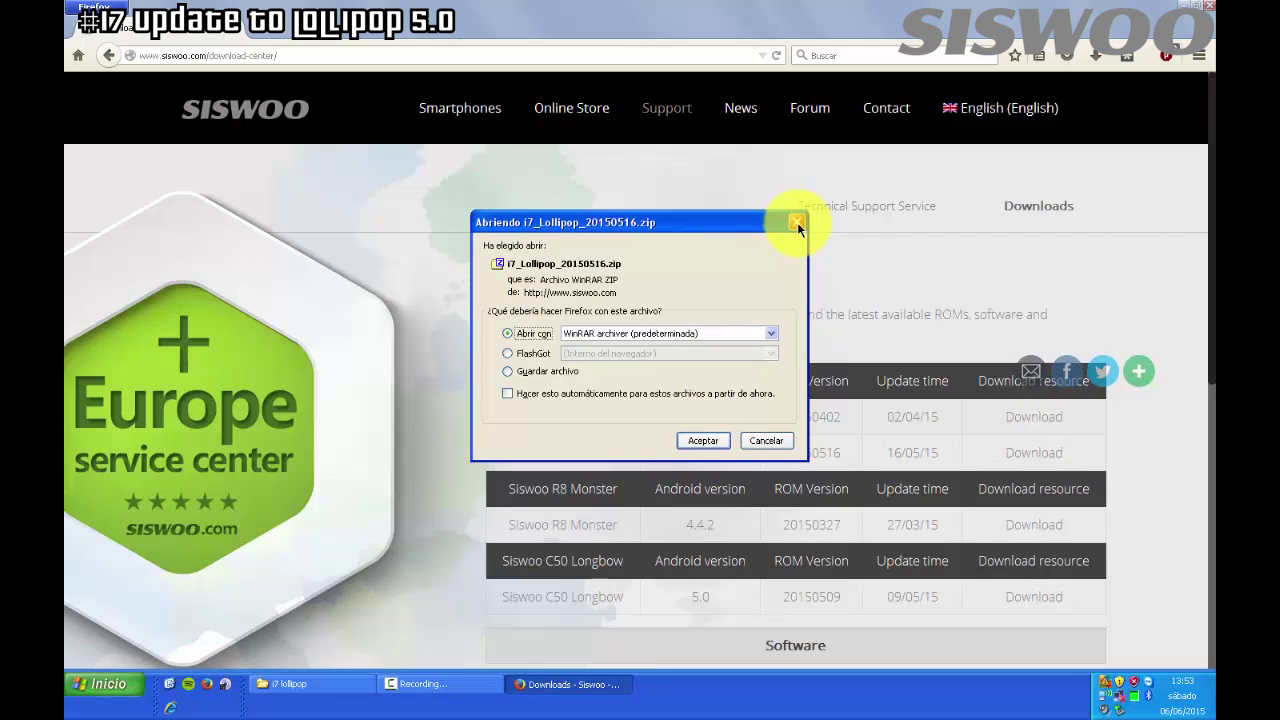
key("Escape")
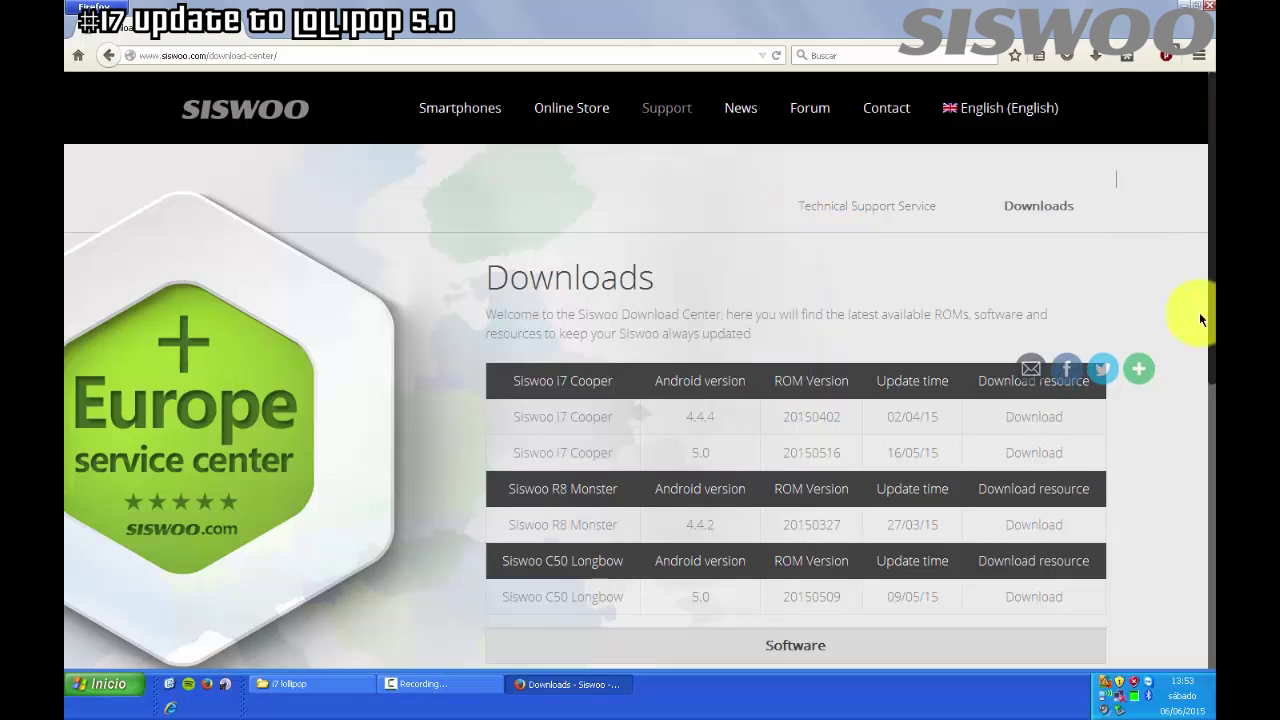
- Open the Flash Tool and Driver download prompts in the Software section, dismissing each without downloading
scroll(1191, 318, "down", 2)
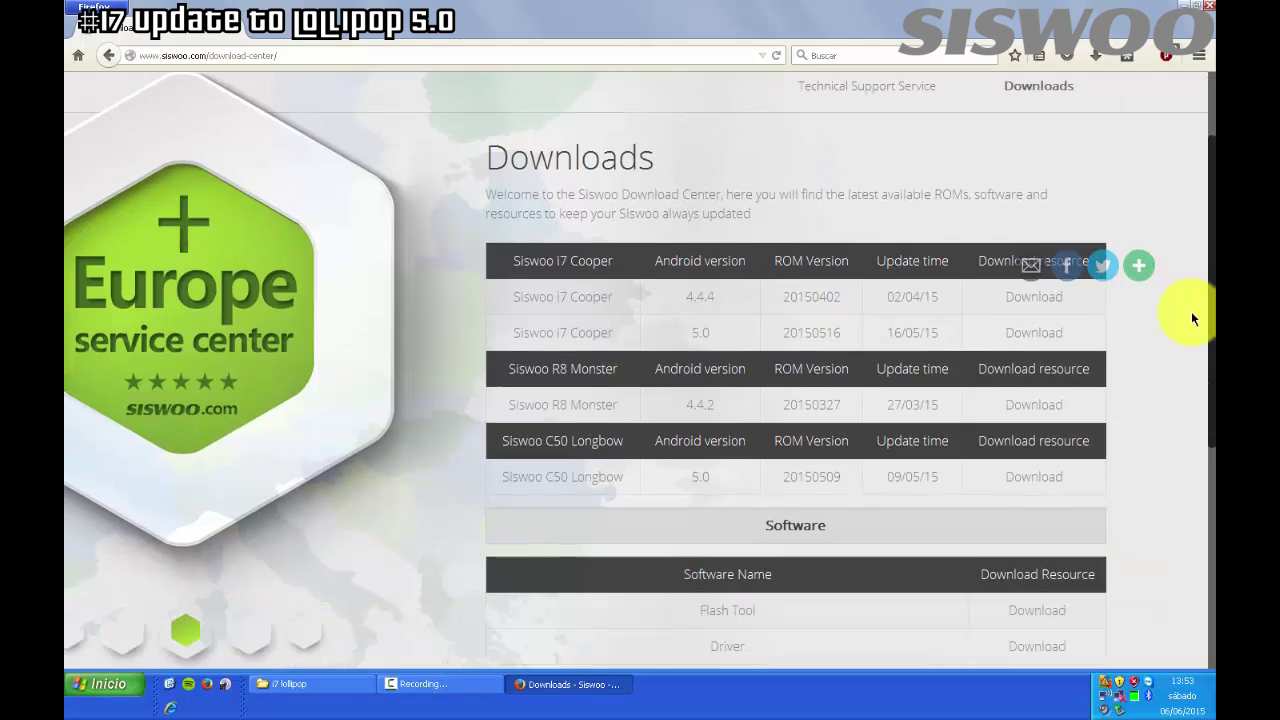
scroll(1191, 318, "down", 3)
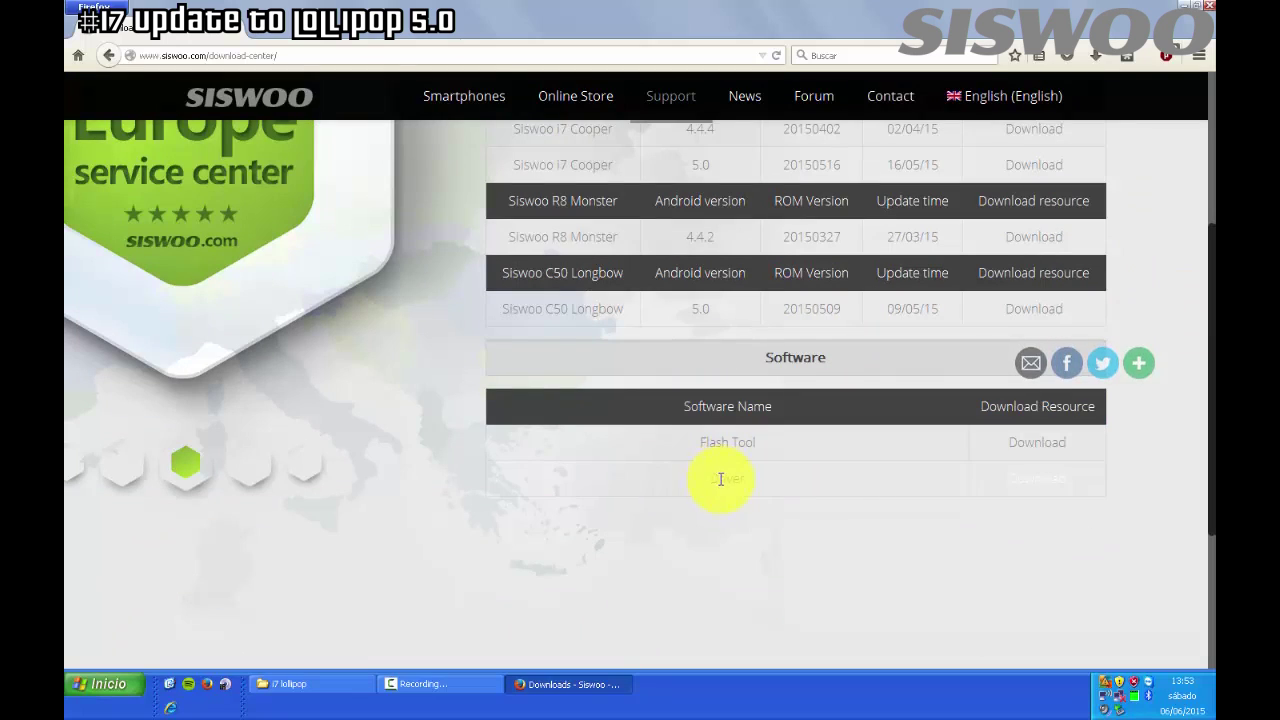
left_click(1028, 446)
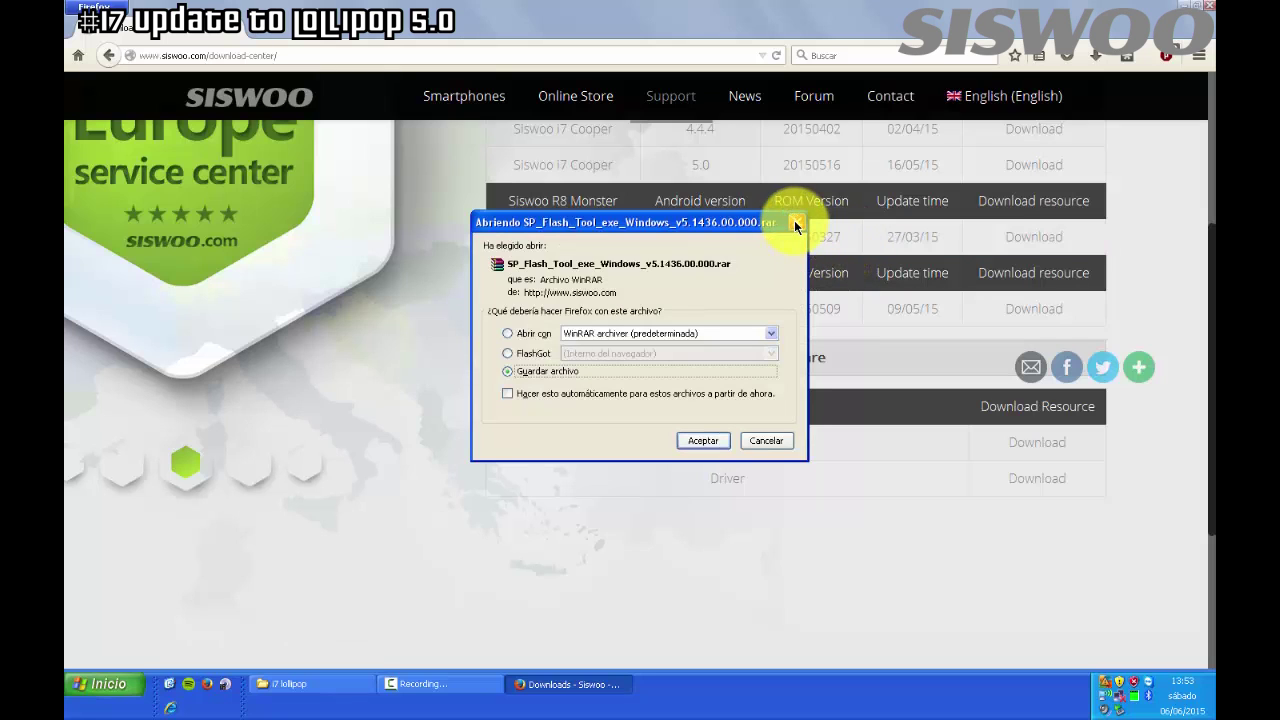
key("Return")
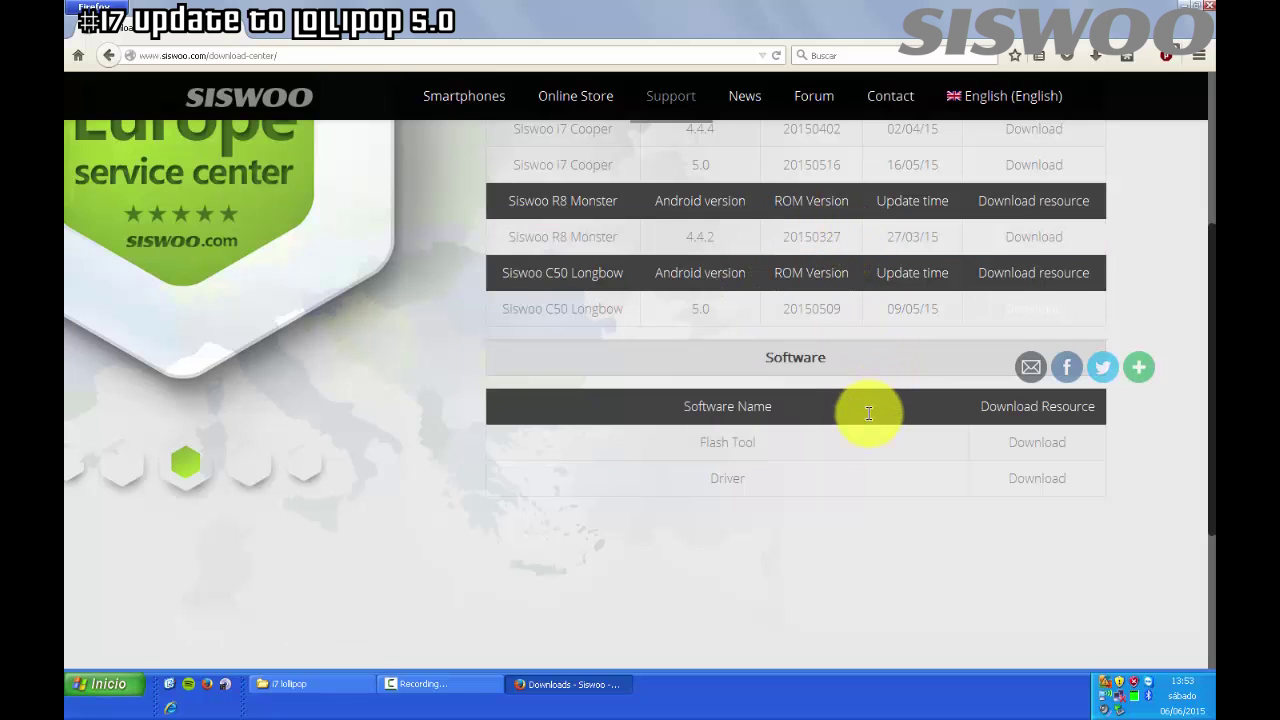
left_click(1030, 488)
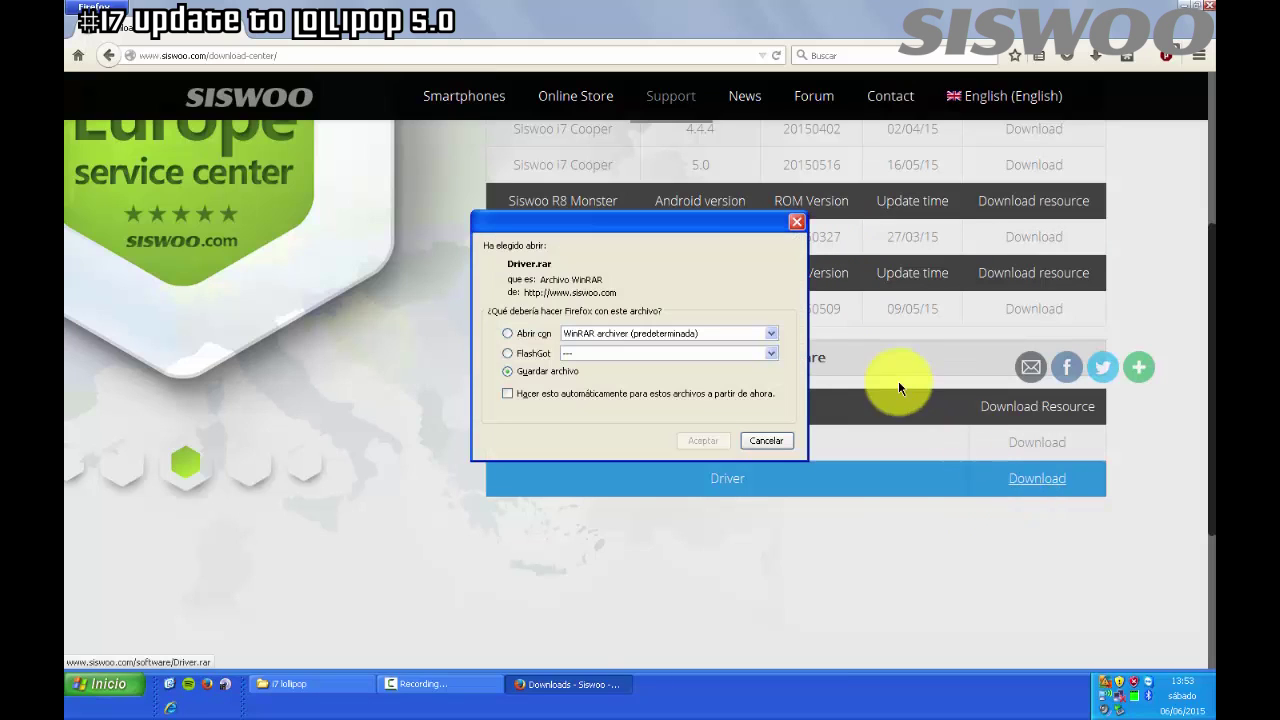
left_click(798, 223)
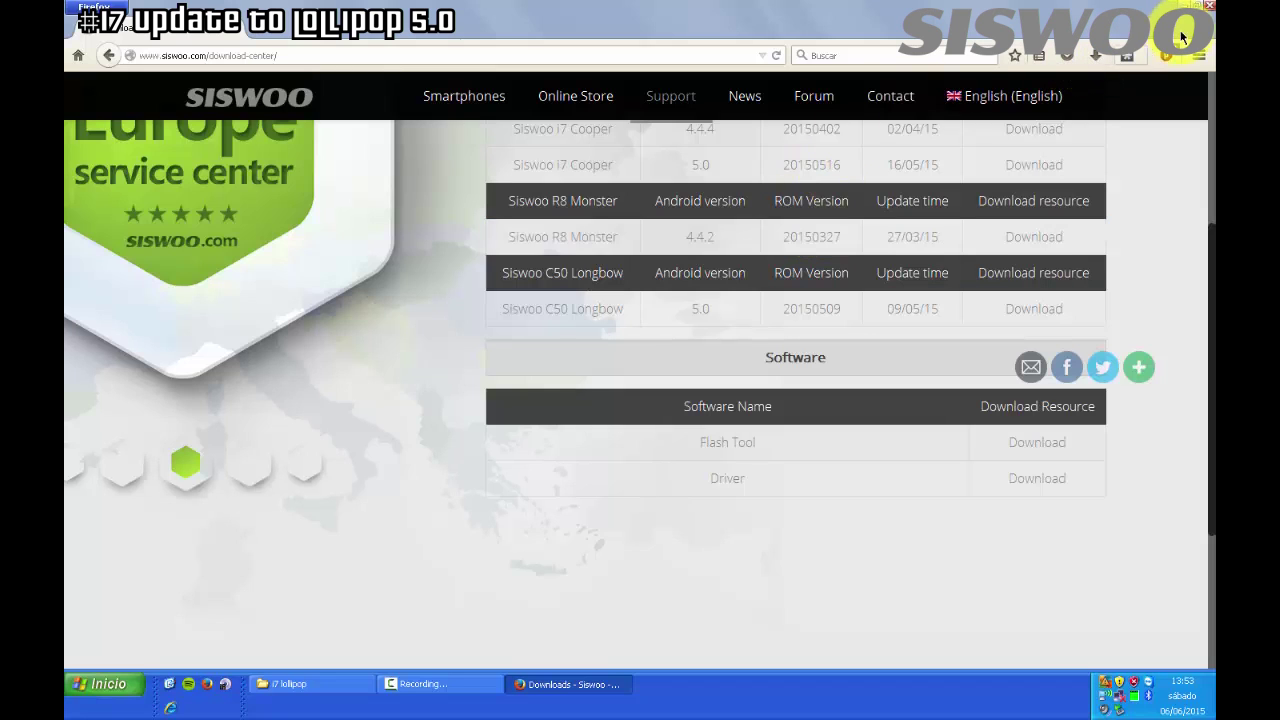
- Close the browser and sort the files in the i7 lollipop folder by name in descending order
left_click(1210, 7)
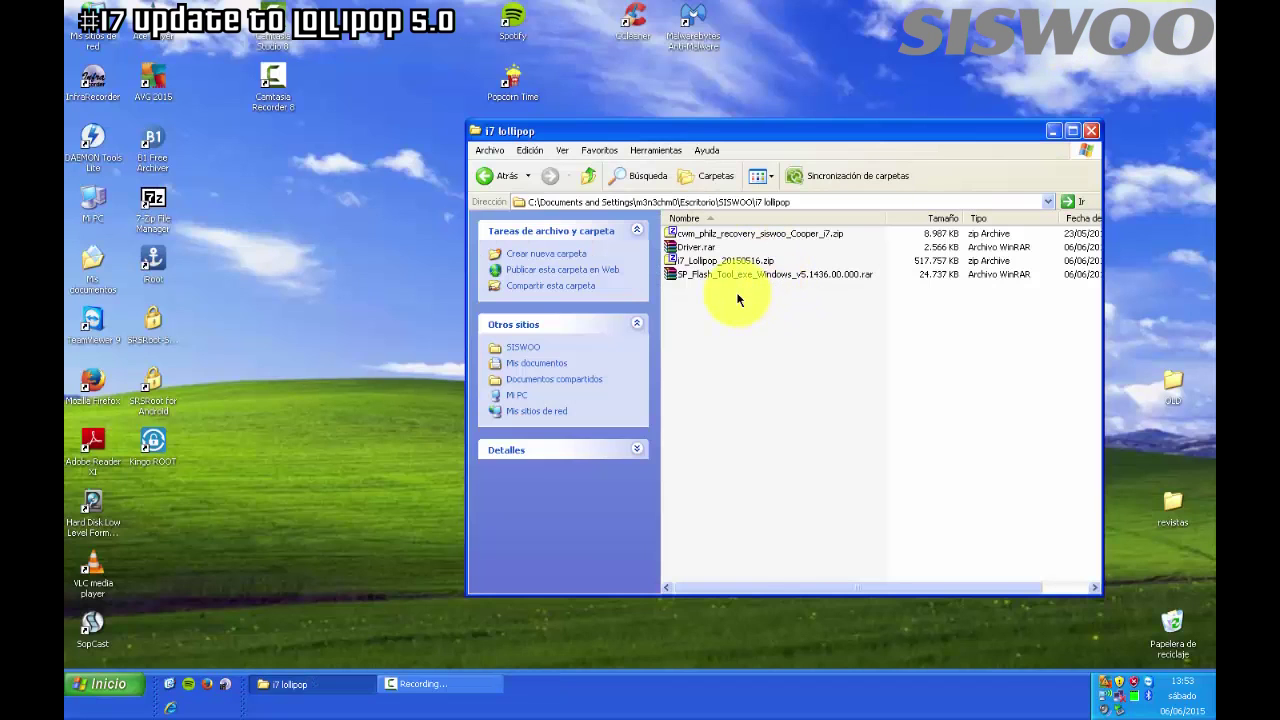
left_click(697, 249)
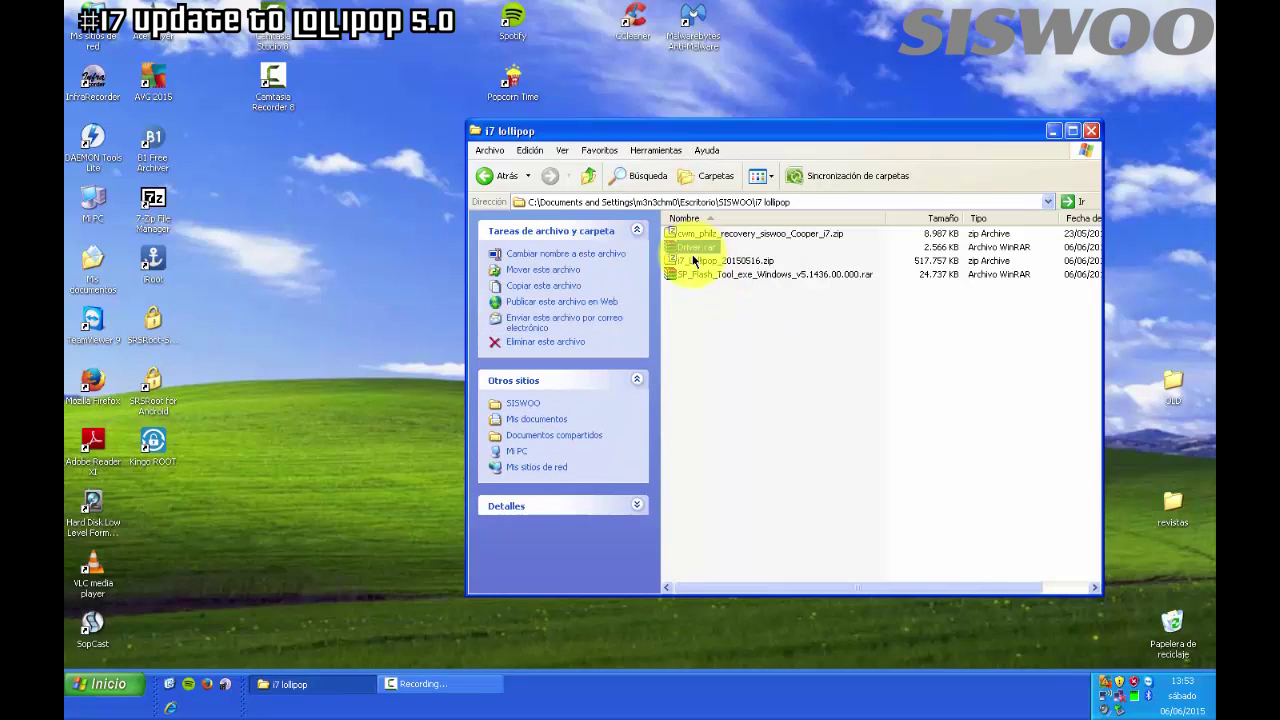
left_click(694, 262)
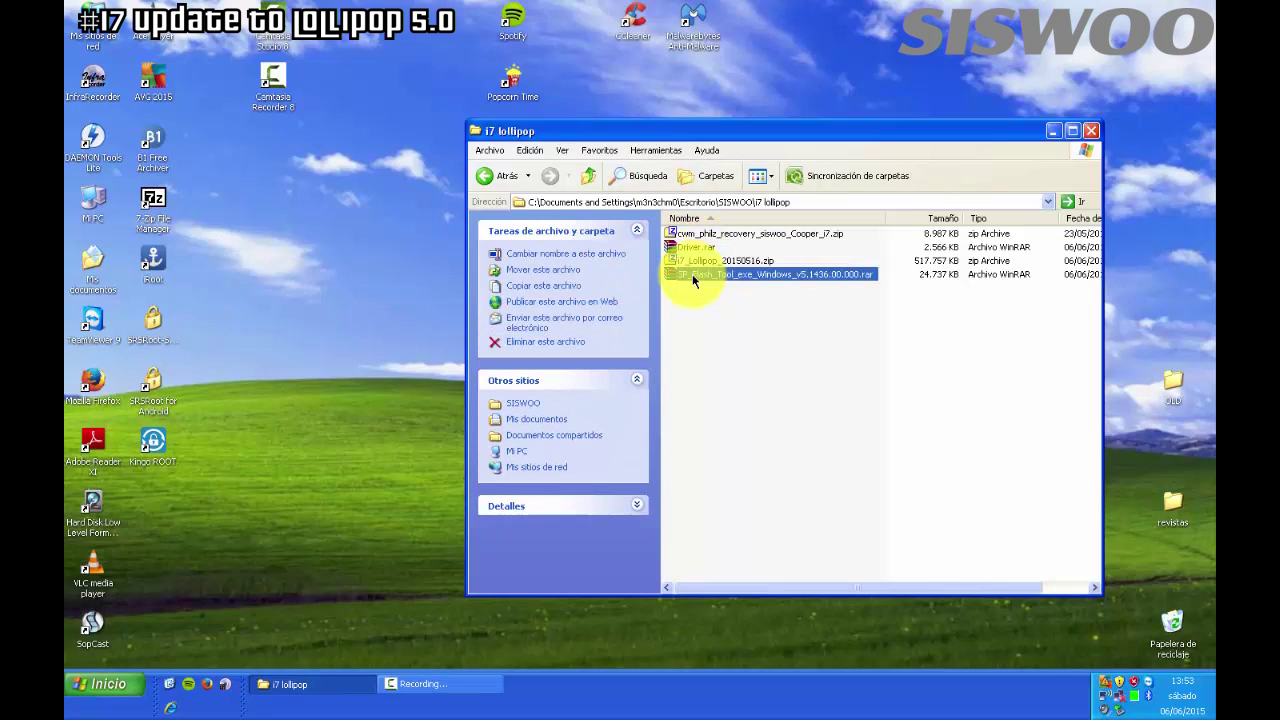
left_click(684, 218)
left_click_drag(660, 131, 724, 72)
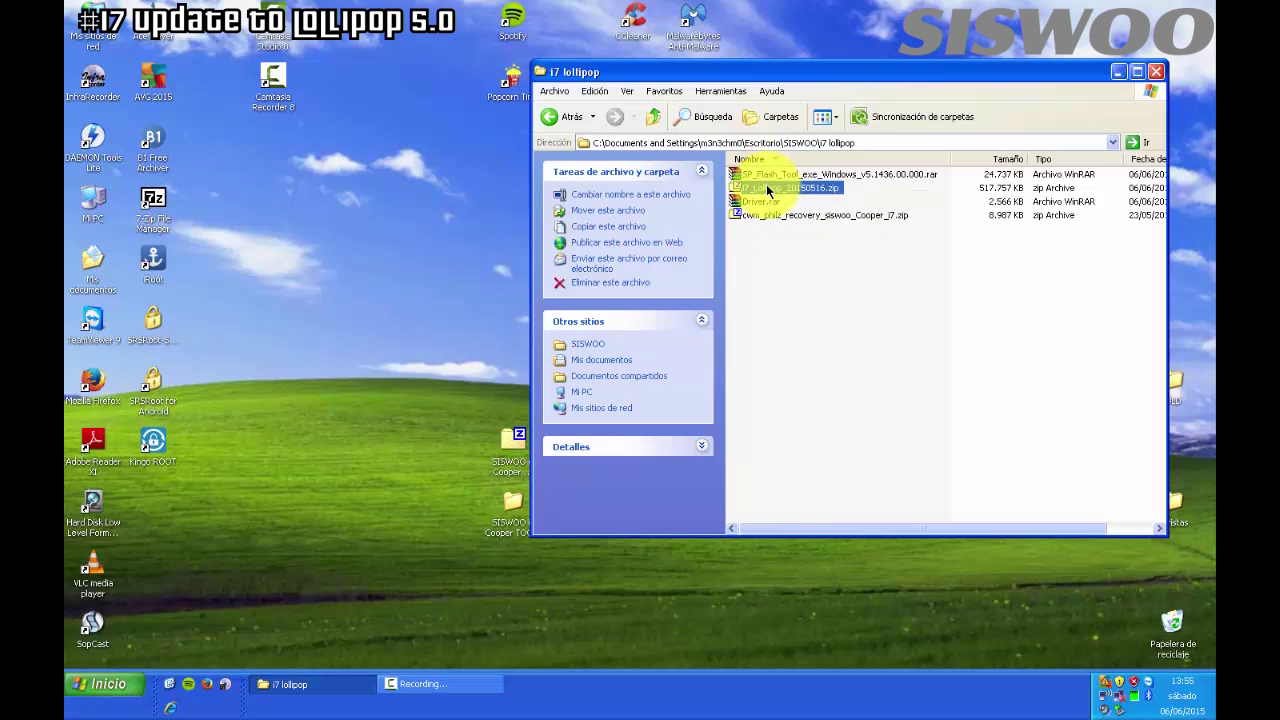
- Extract i7_Lollipop_20150516.zip into its own i7_Lollipop_20150516 folder and select that folder
right_click(769, 190)
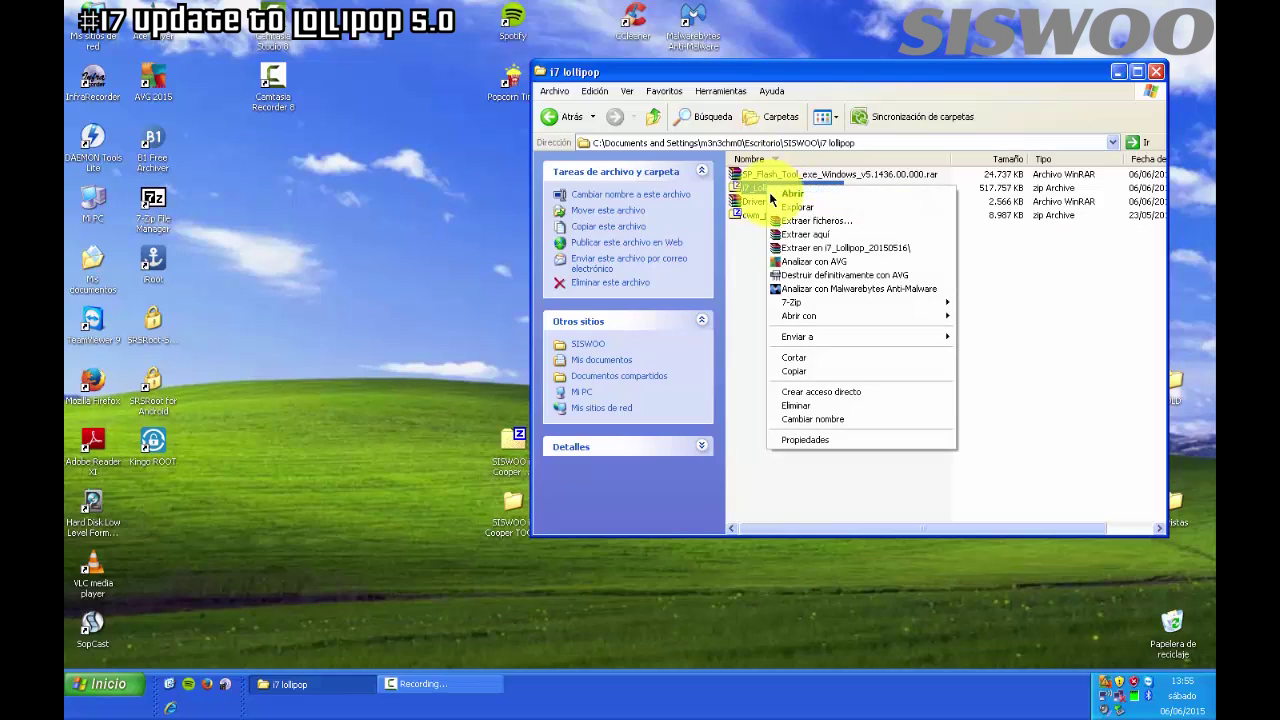
left_click(801, 248)
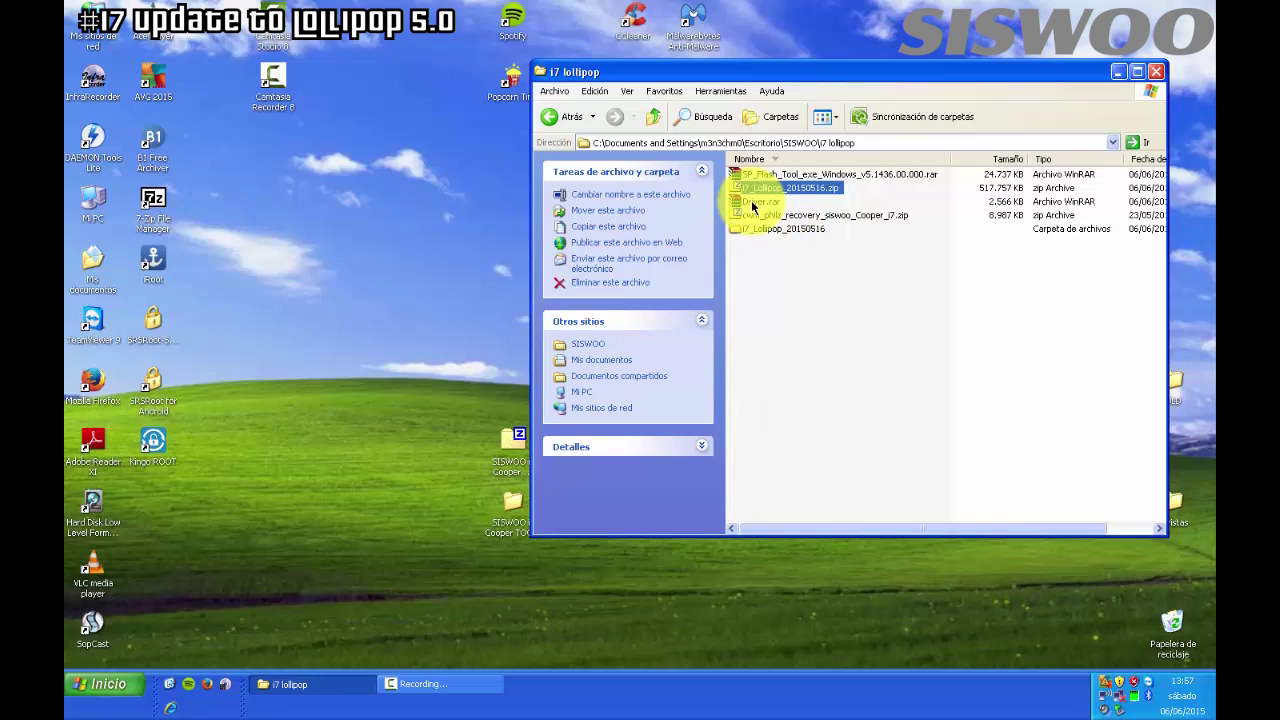
left_click(751, 230)
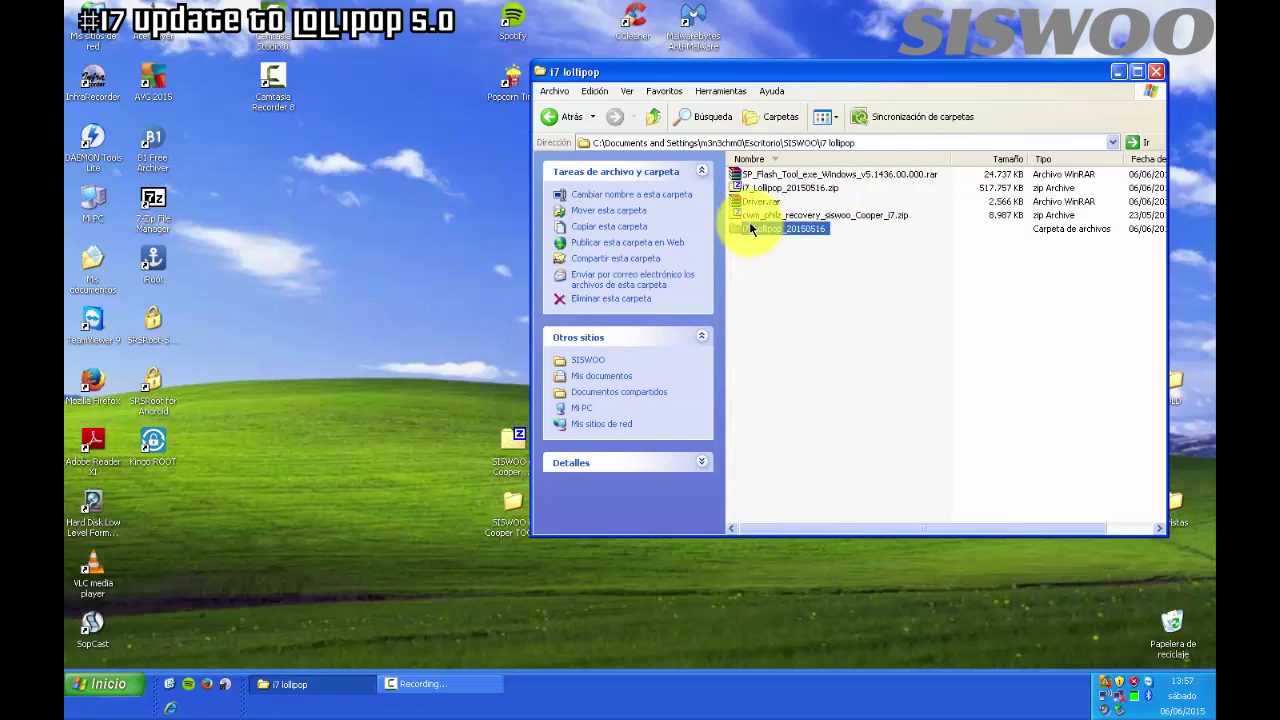
- Extract Driver.rar with 7-Zip into a folder named Driver
right_click(762, 204)
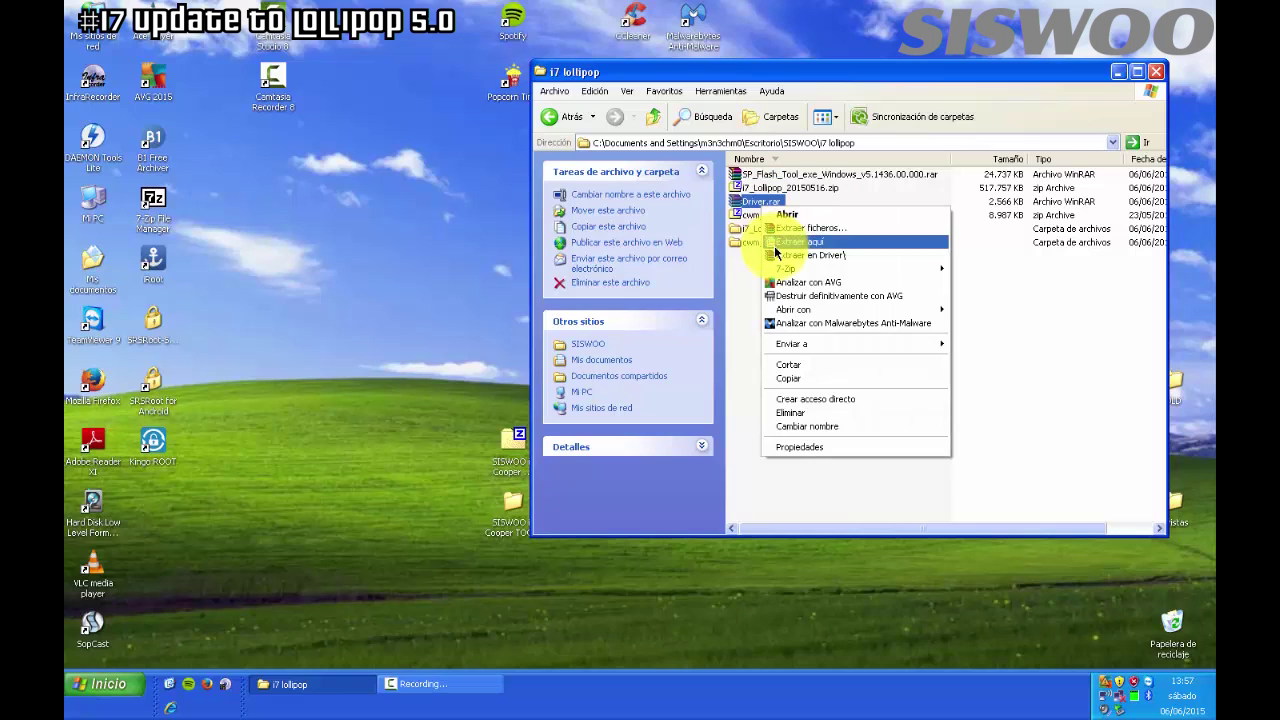
mouse_move(786, 272)
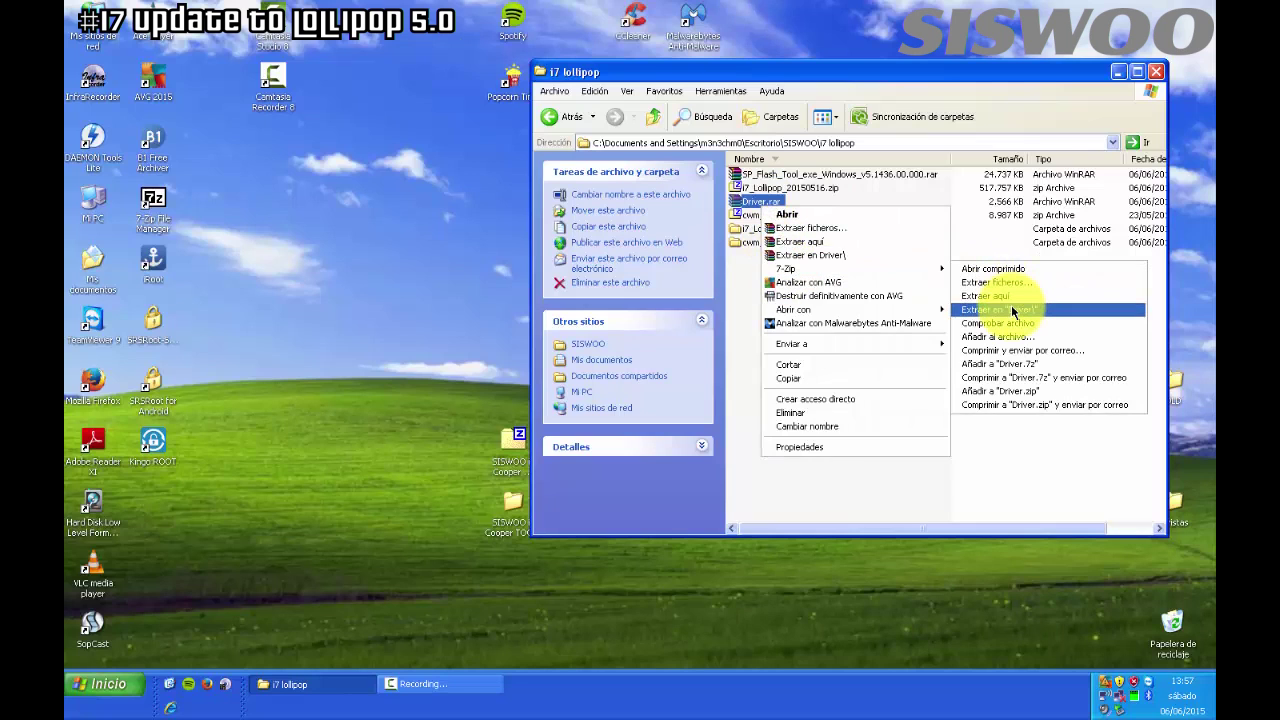
left_click(1013, 297)
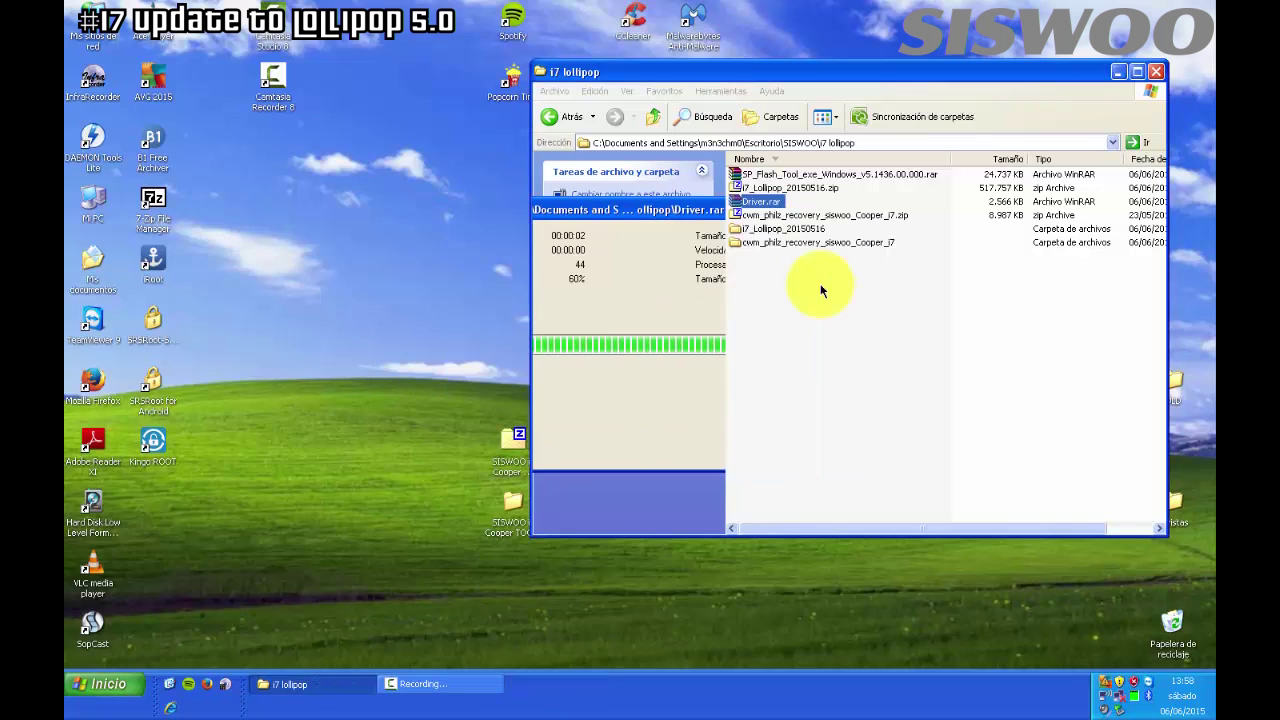
- Extract SP_Flash_Tool_exe_Windows_v5.1436.00.000.rar with 7-Zip into a folder of the same name
left_click(755, 175)
right_click(755, 175)
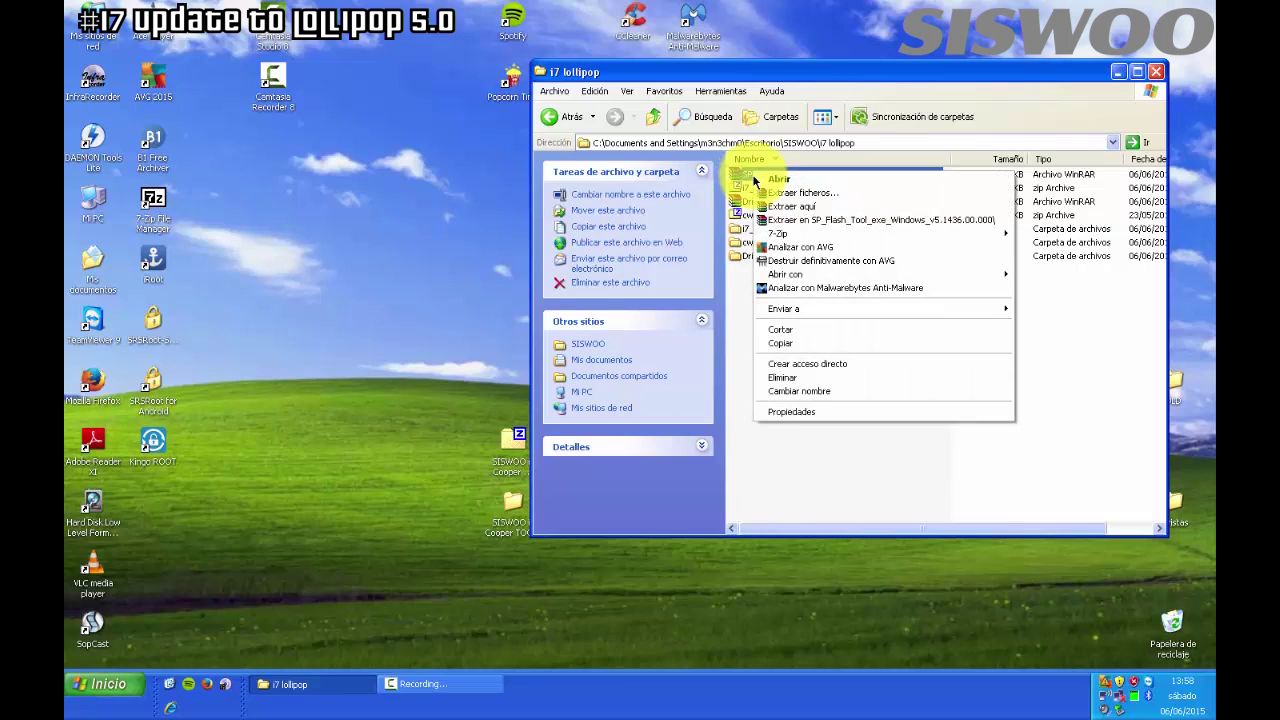
mouse_move(785, 233)
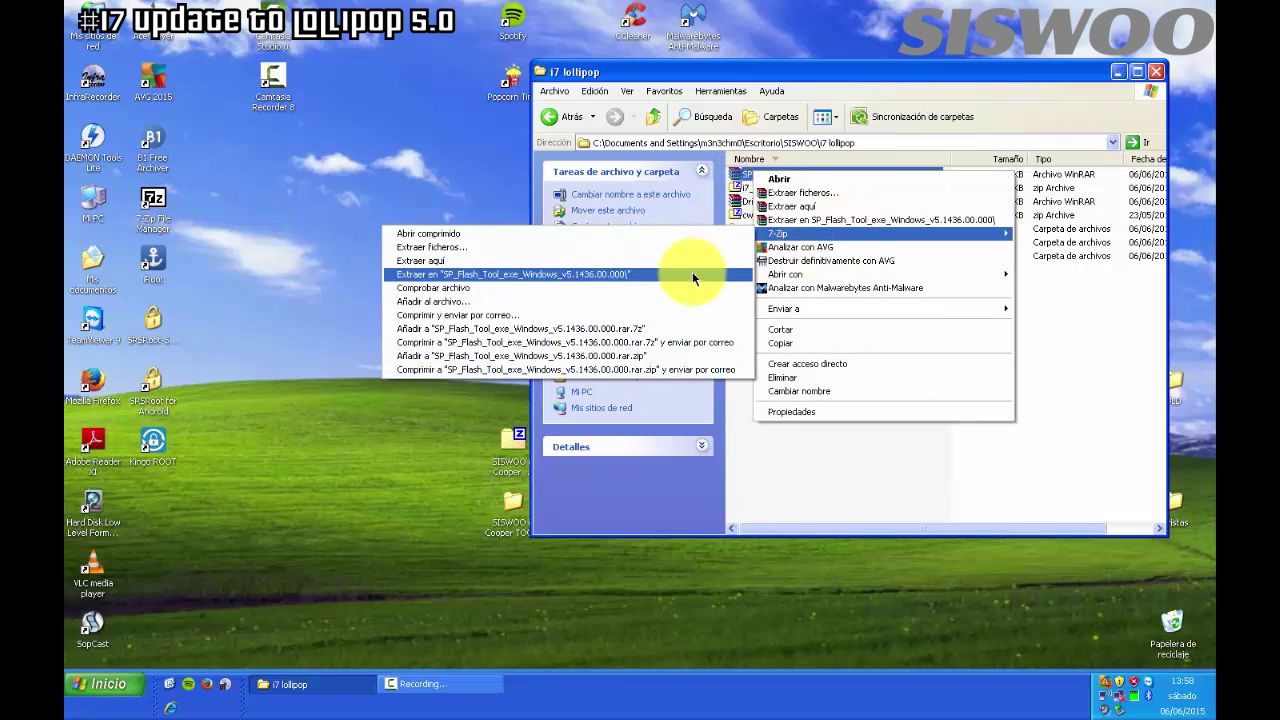
left_click(691, 273)
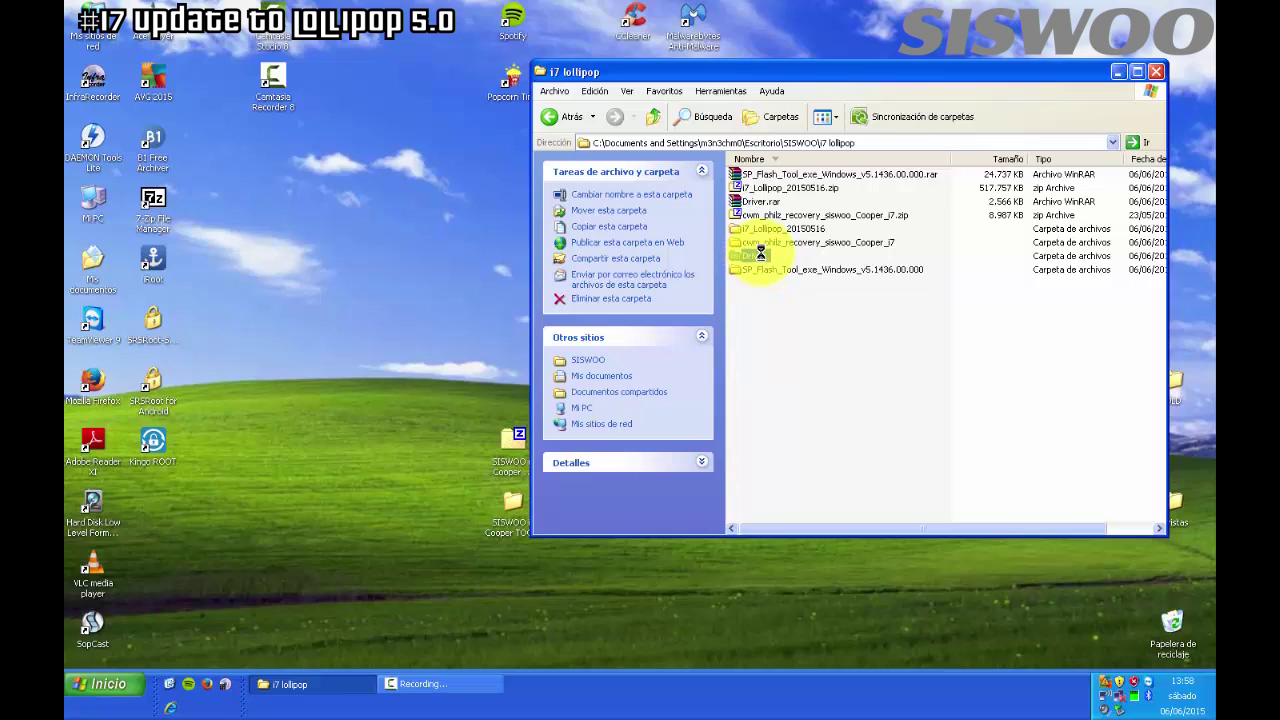
- Open the extracted Driver folder and go through Driver_Auto_Installer_v1.1228.00 to the innermost Driver_Auto_Installer folder
double_click(760, 254)
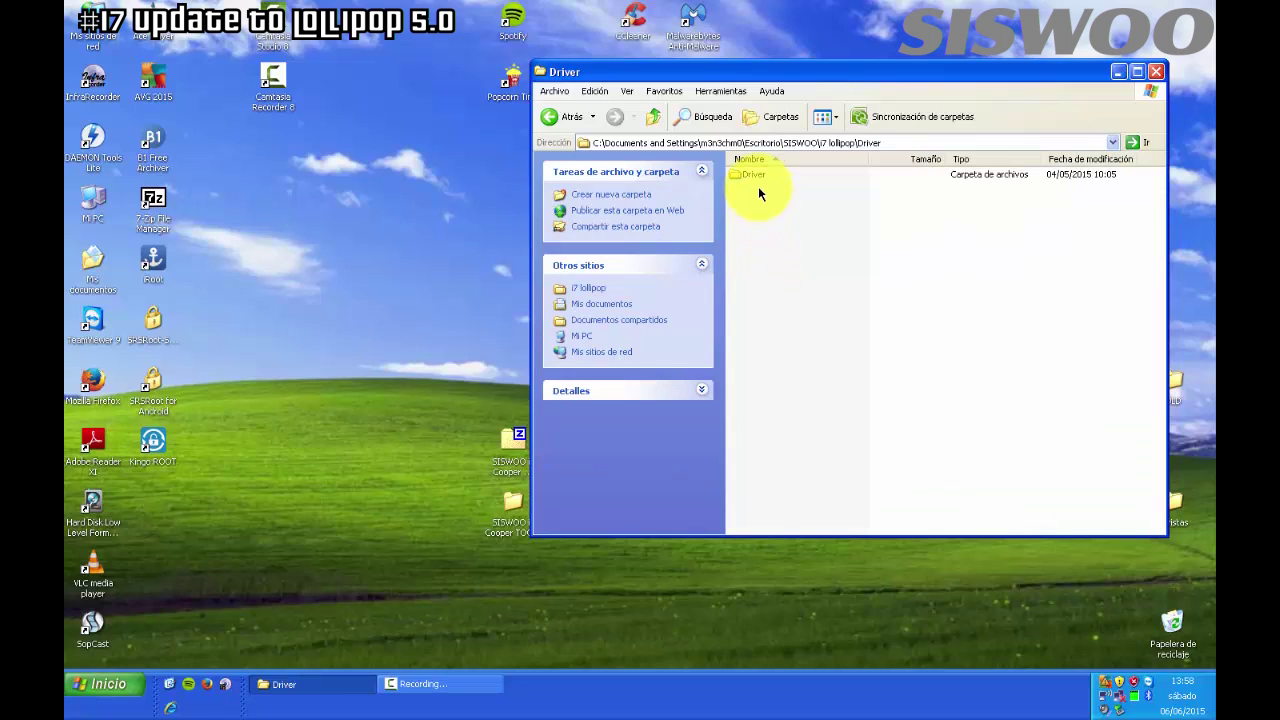
left_click(753, 176)
double_click(753, 176)
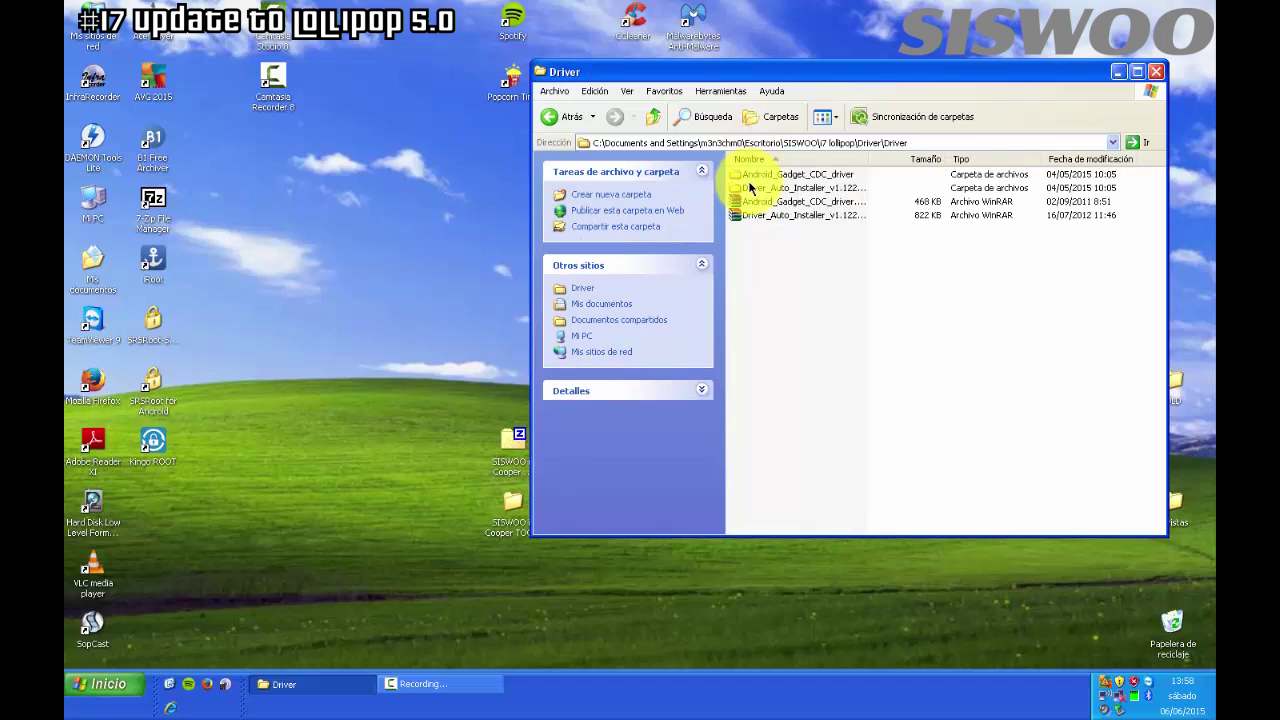
left_click_drag(871, 158, 1000, 160)
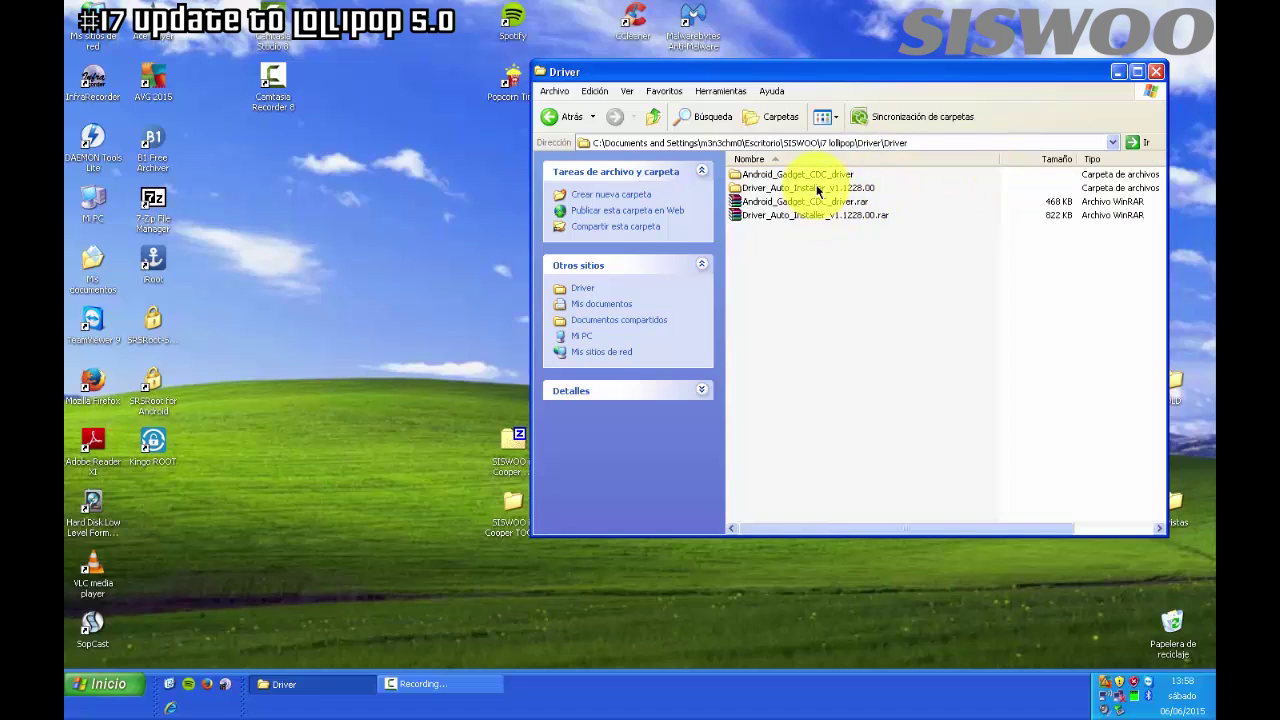
left_click(817, 189)
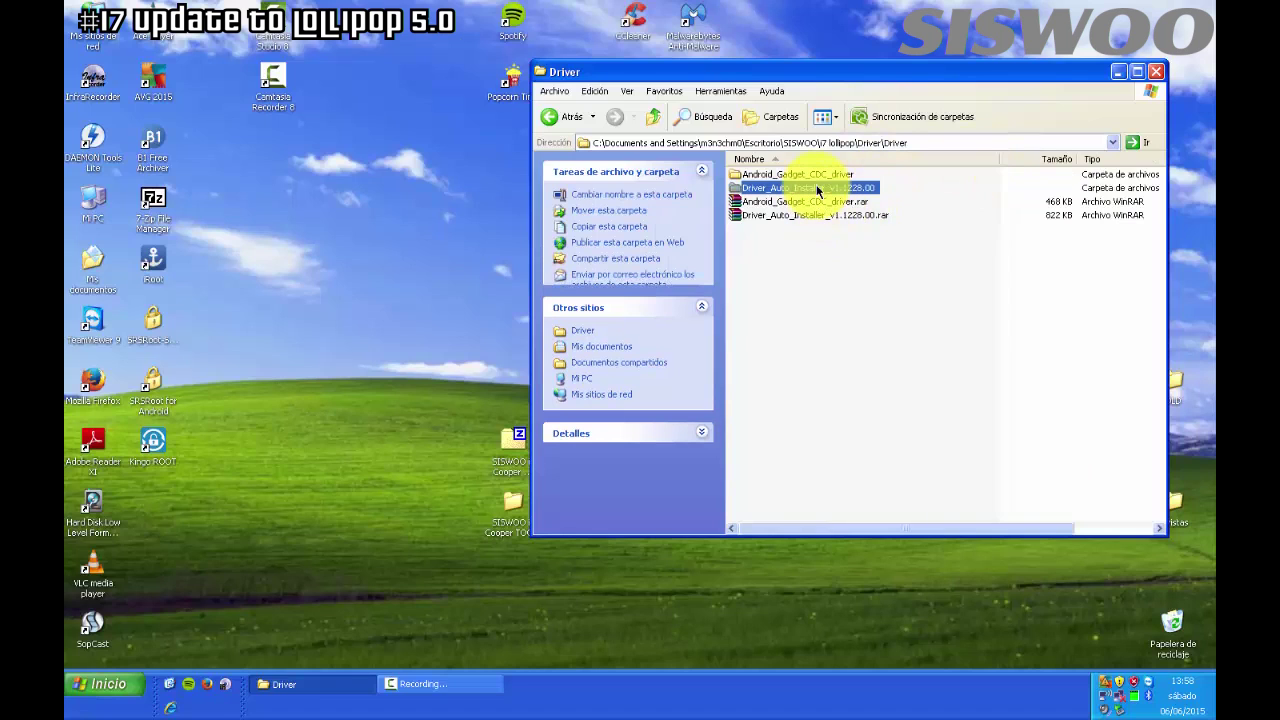
double_click(817, 189)
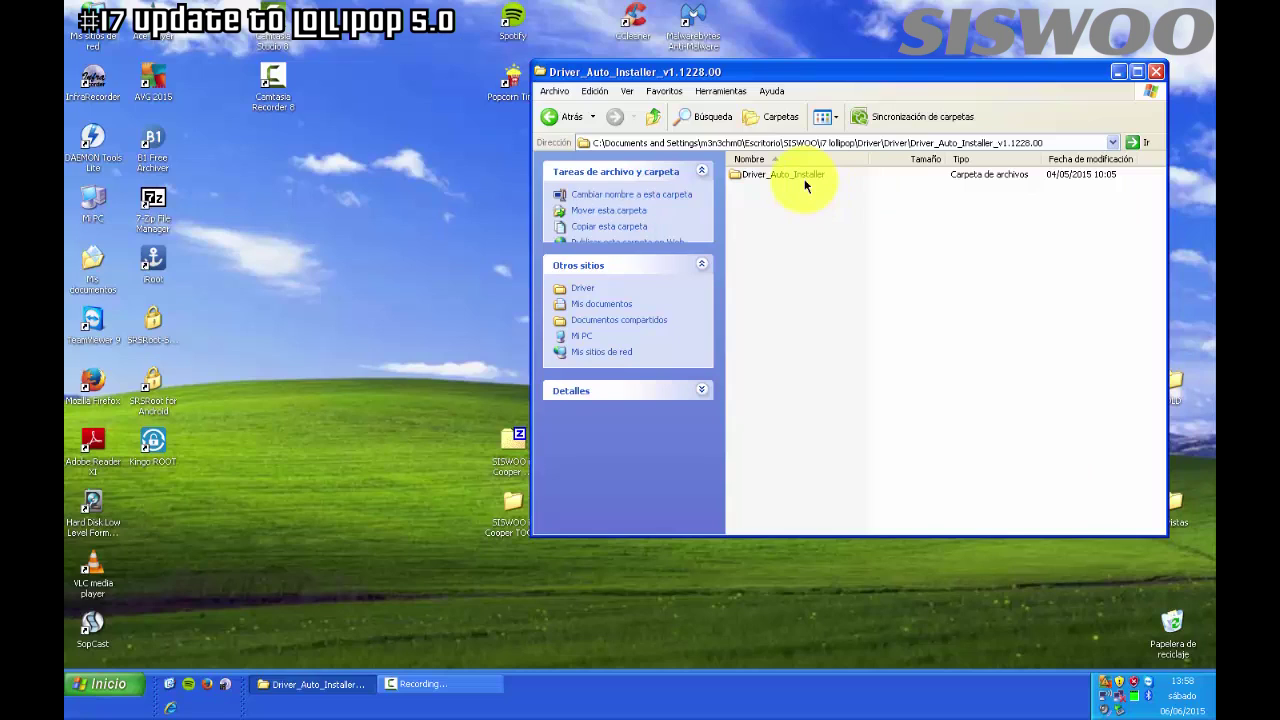
double_click(805, 183)
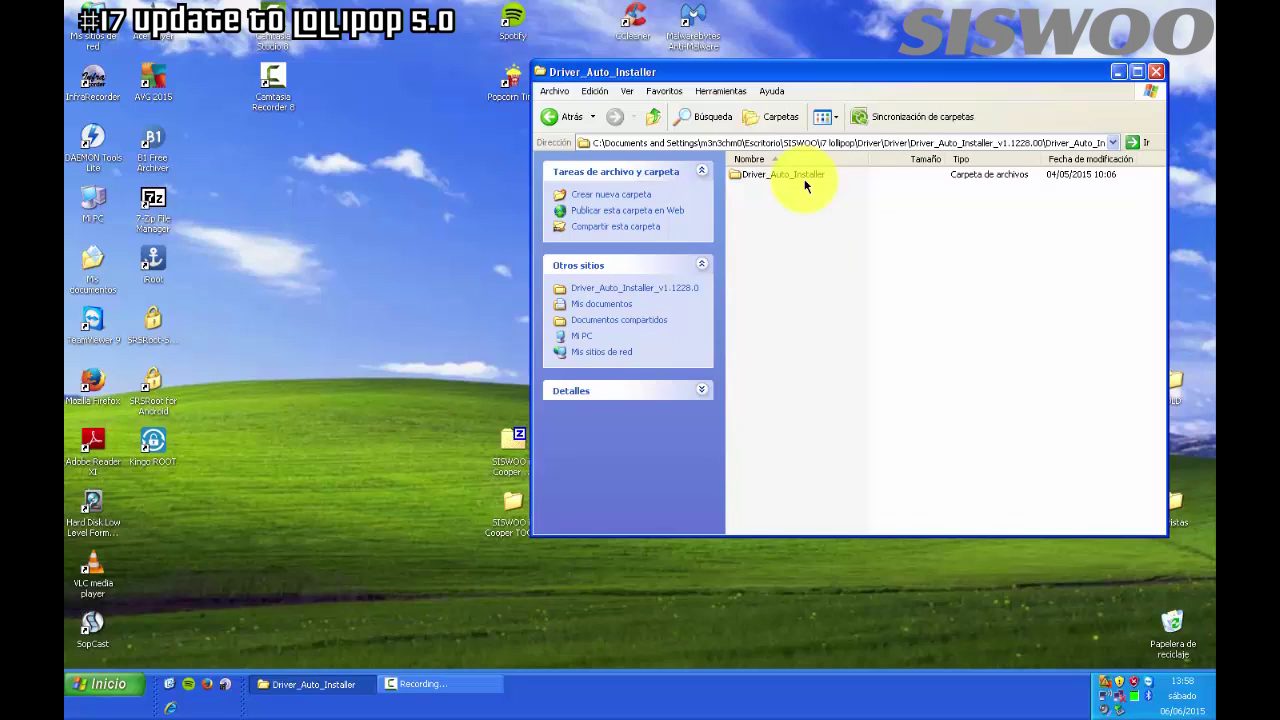
double_click(805, 180)
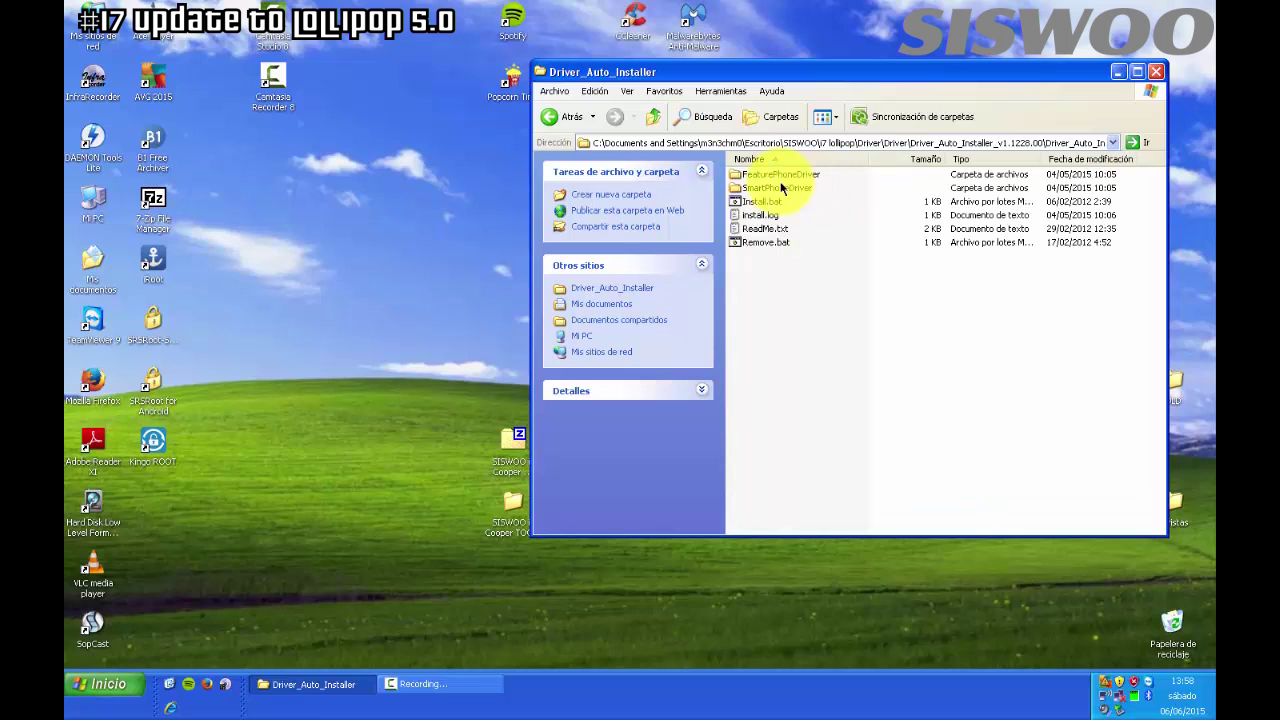
- Run Install.bat to install the phone drivers, and return to the parent folder once its console is closed
double_click(766, 204)
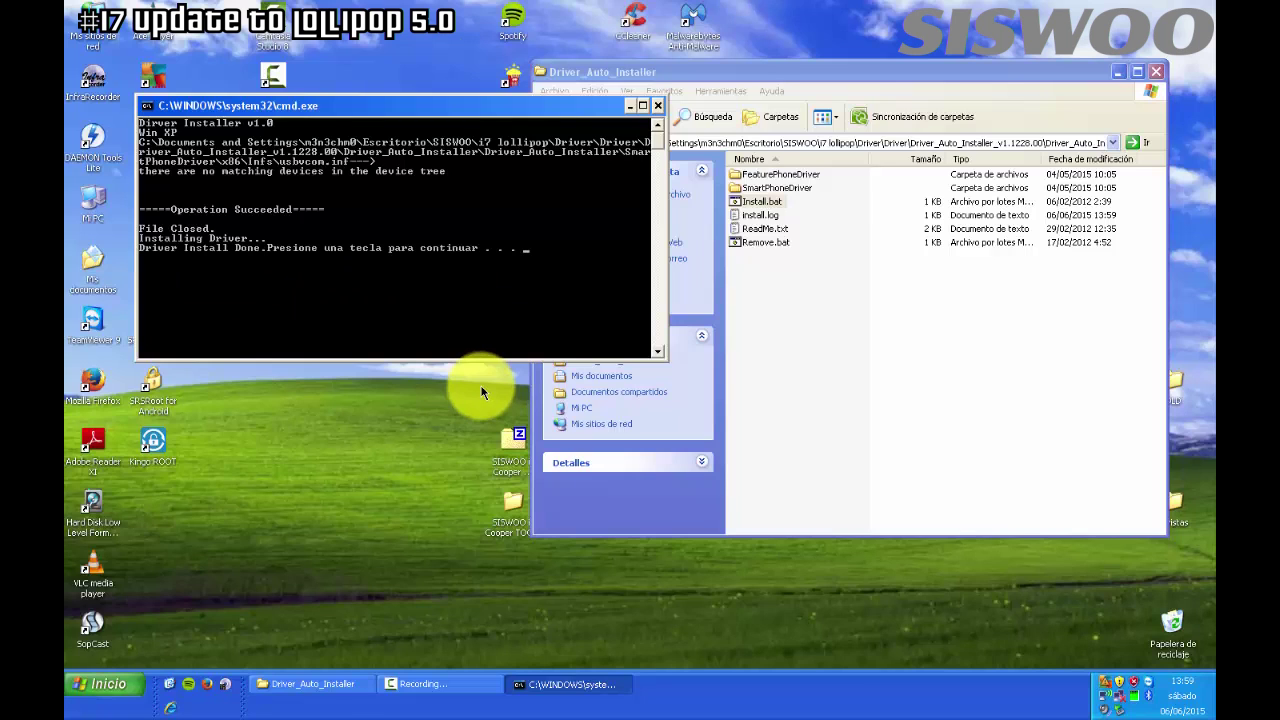
key("Return")
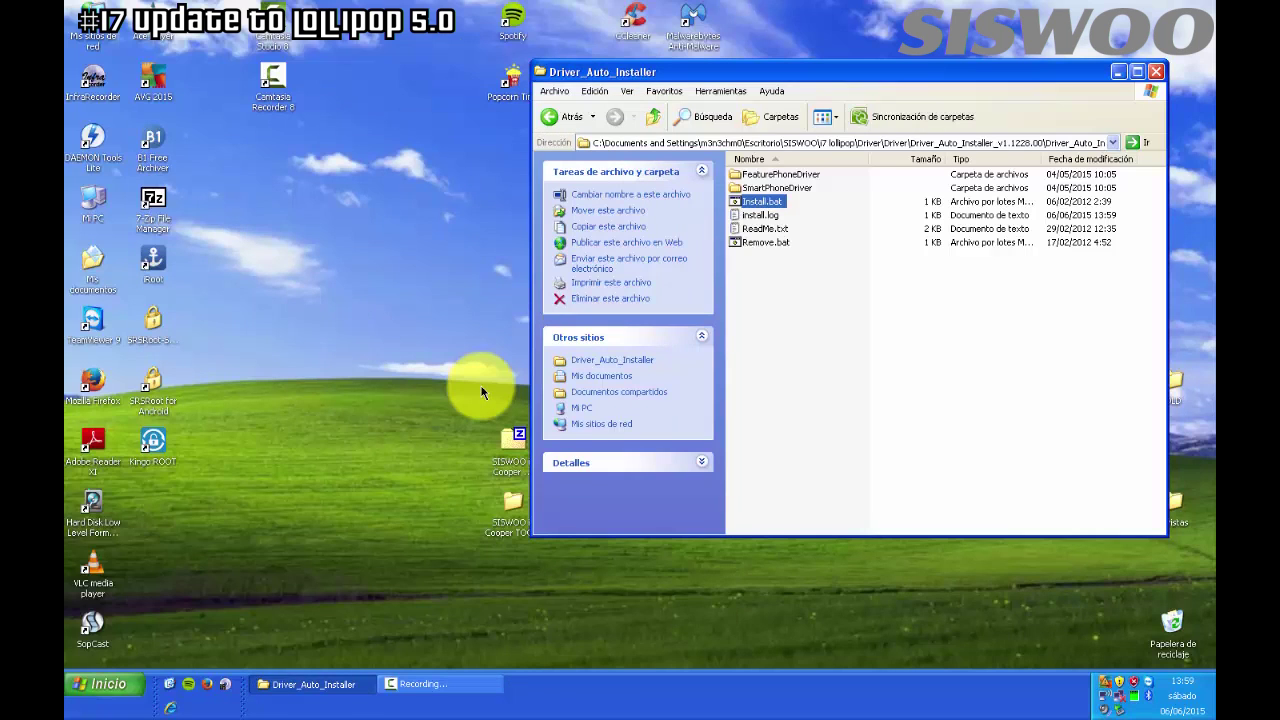
left_click(664, 123)
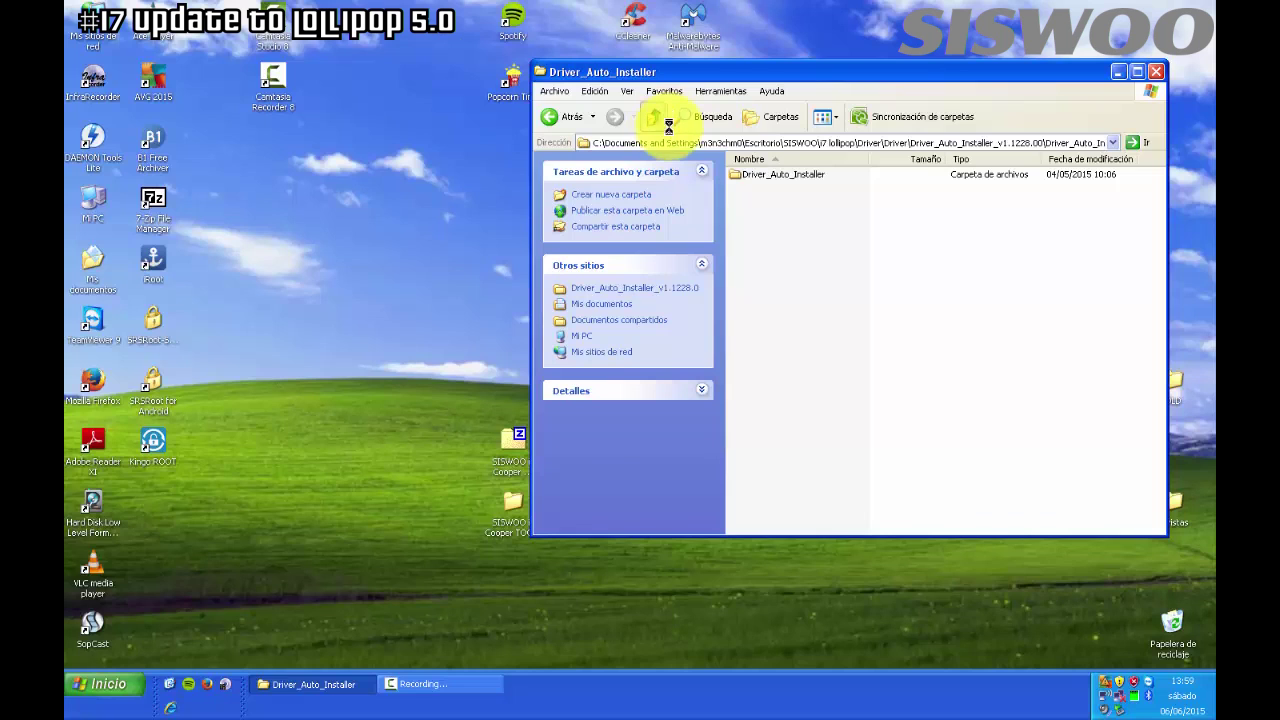
- Go back up to the i7 lollipop folder and open SP_Flash_Tool_exe_Windows_v5.1436.00.000 down to its inner folder of the same name
left_click(665, 128)
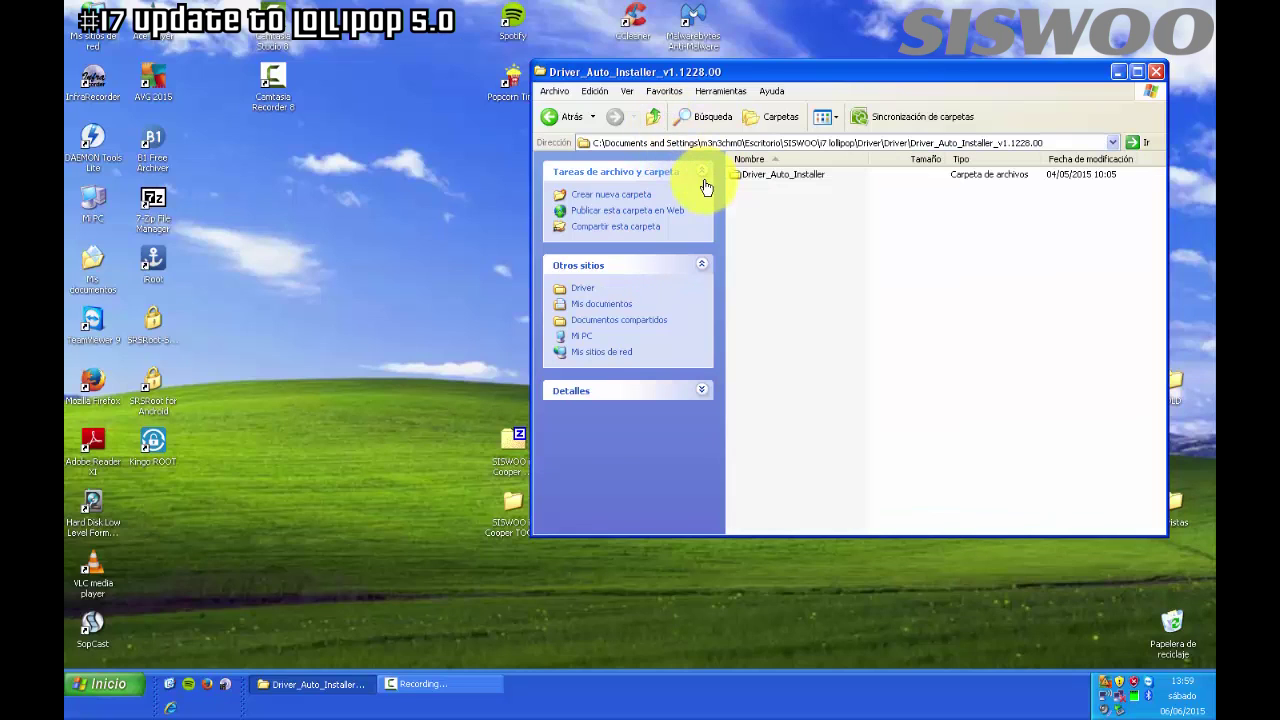
left_click(654, 117)
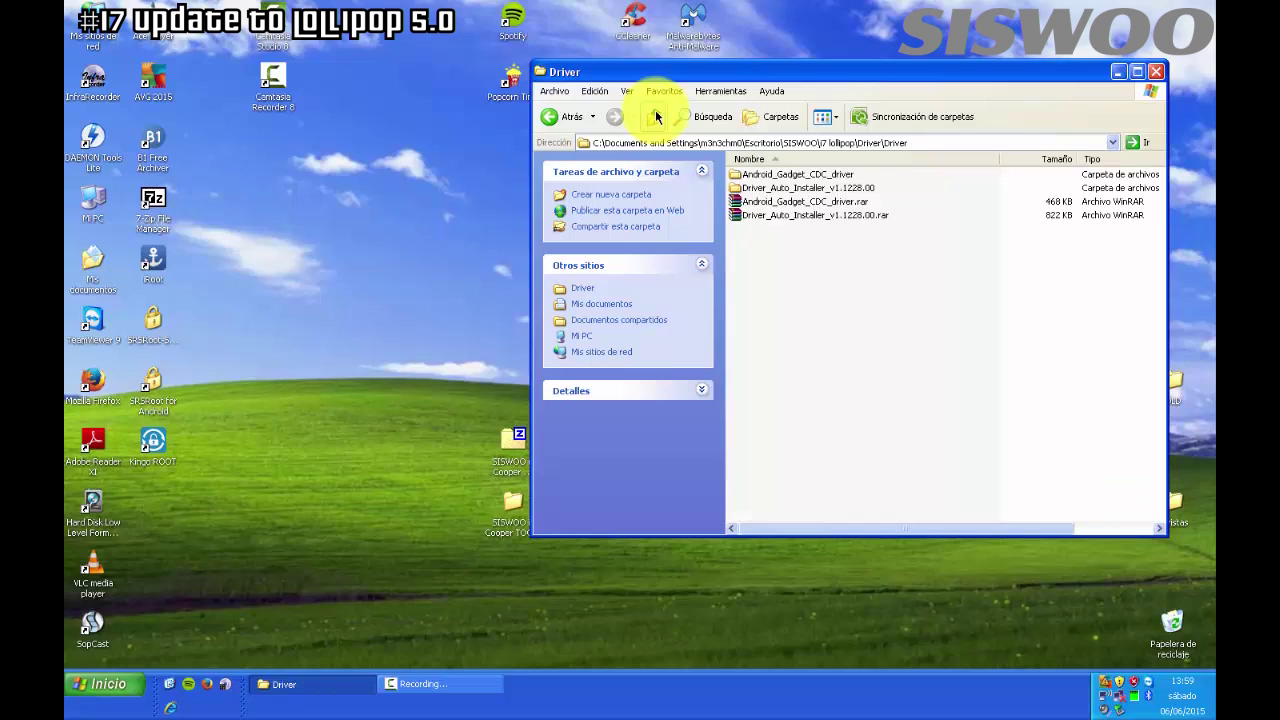
left_click(654, 117)
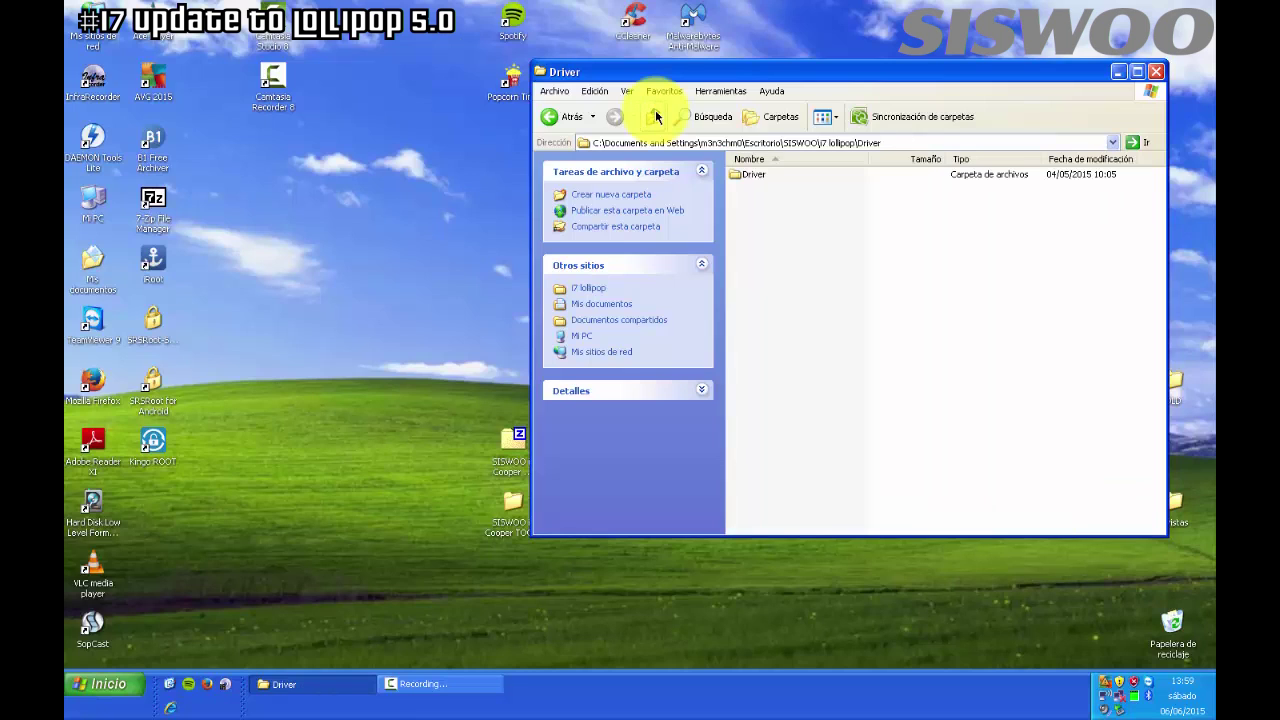
left_click(654, 117)
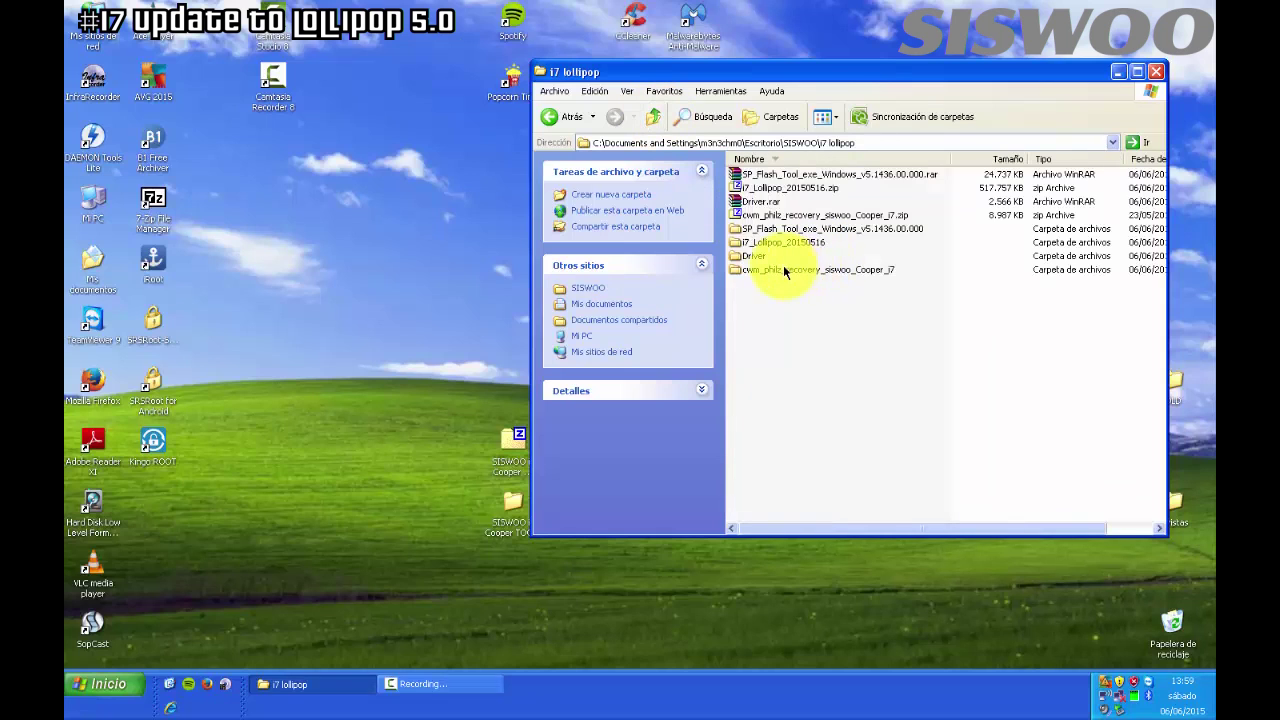
double_click(768, 229)
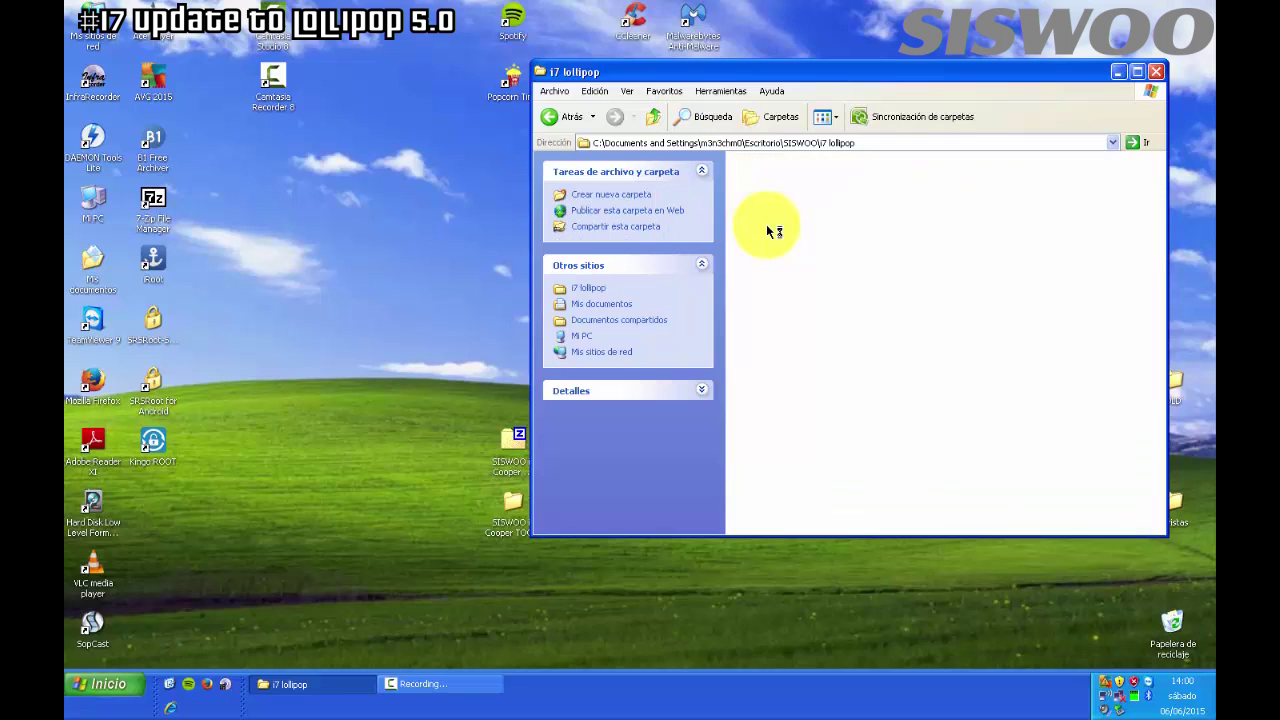
left_click(770, 178)
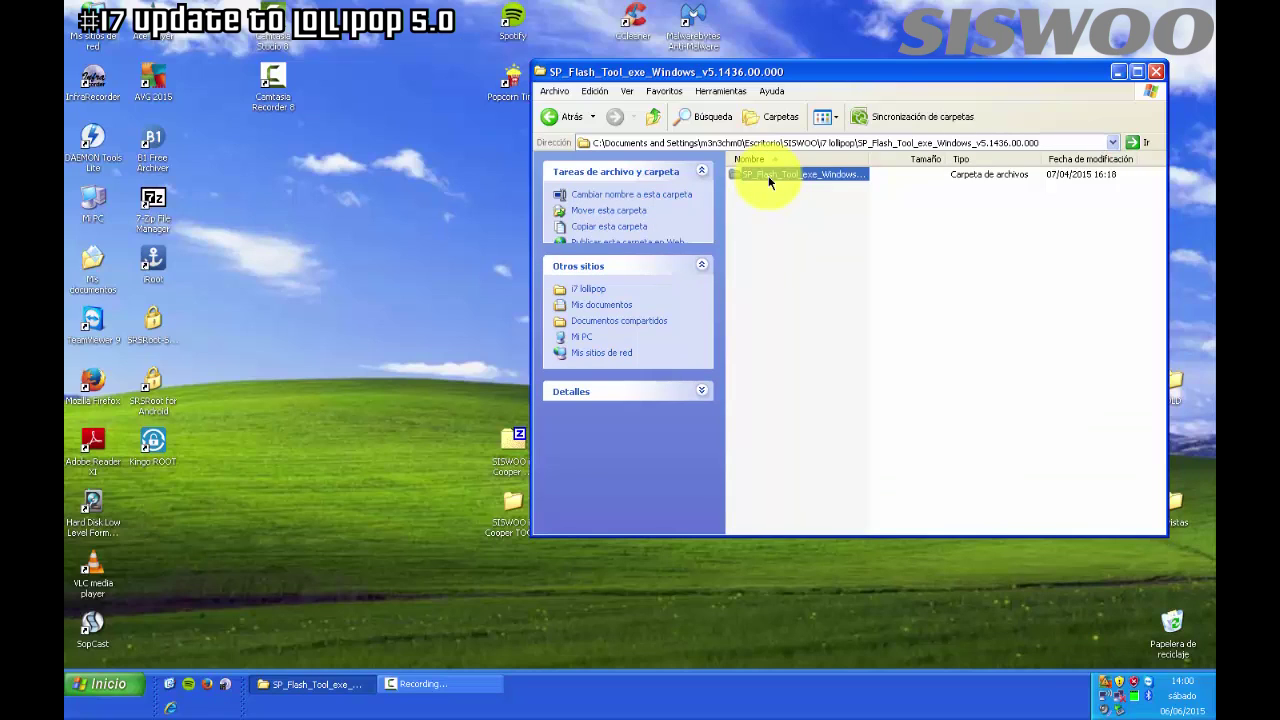
double_click(769, 178)
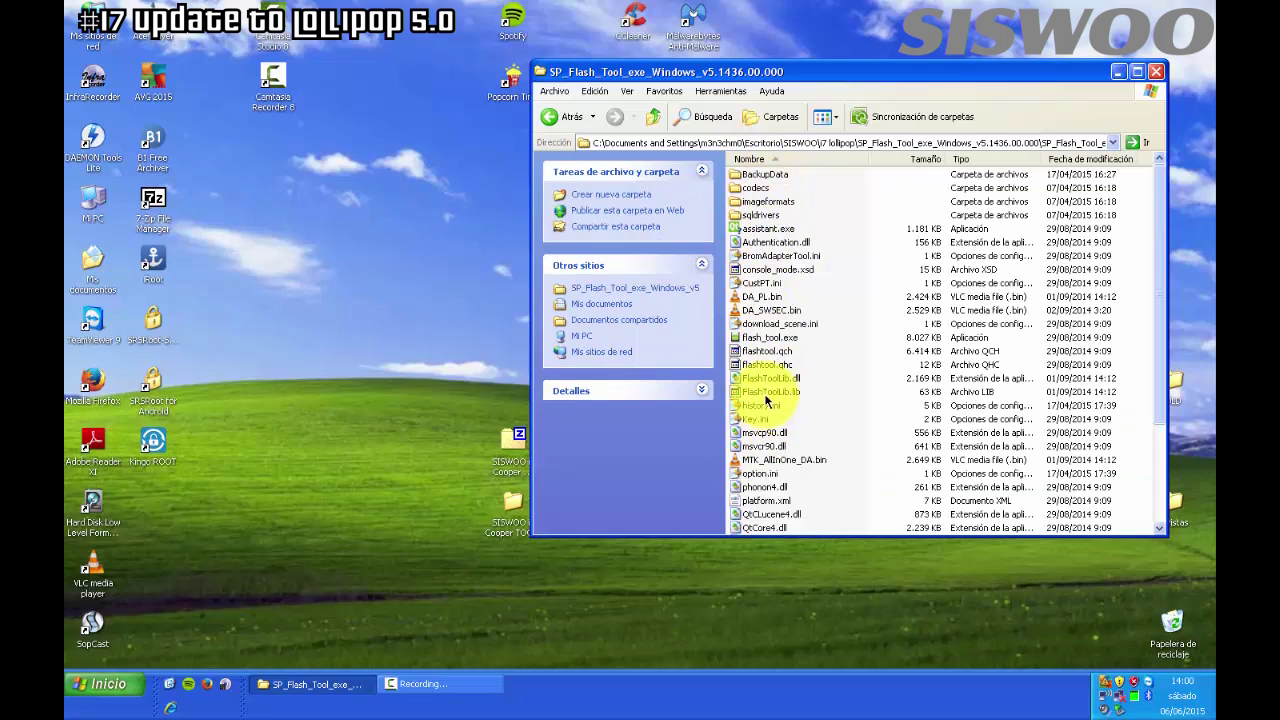
- Launch flash_tool.exe and dismiss the scatter file warning at startup
left_click(768, 339)
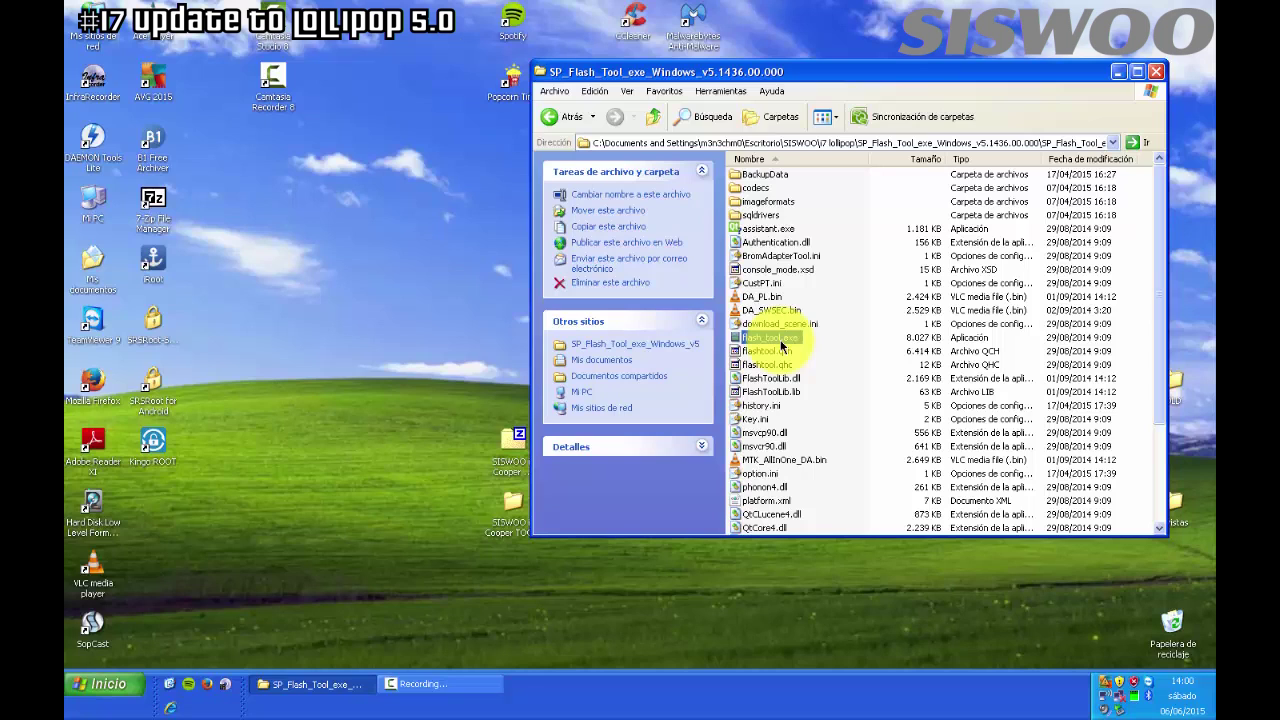
double_click(782, 344)
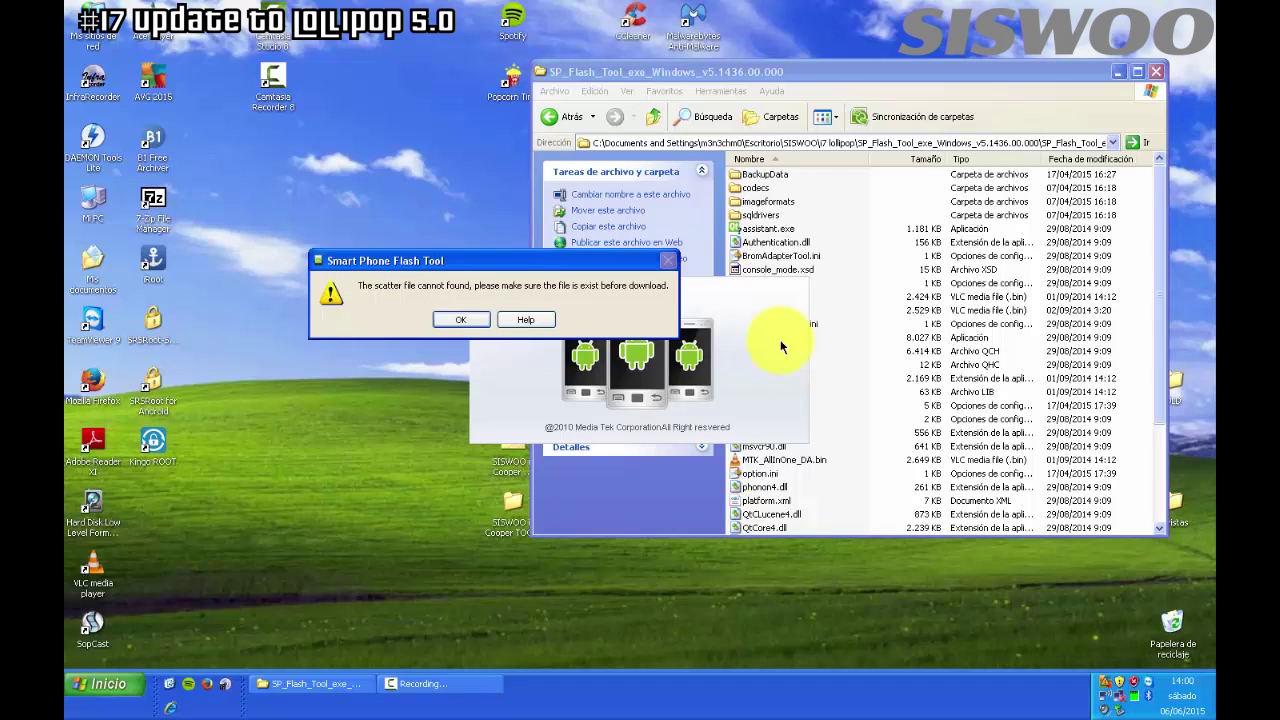
left_click(452, 326)
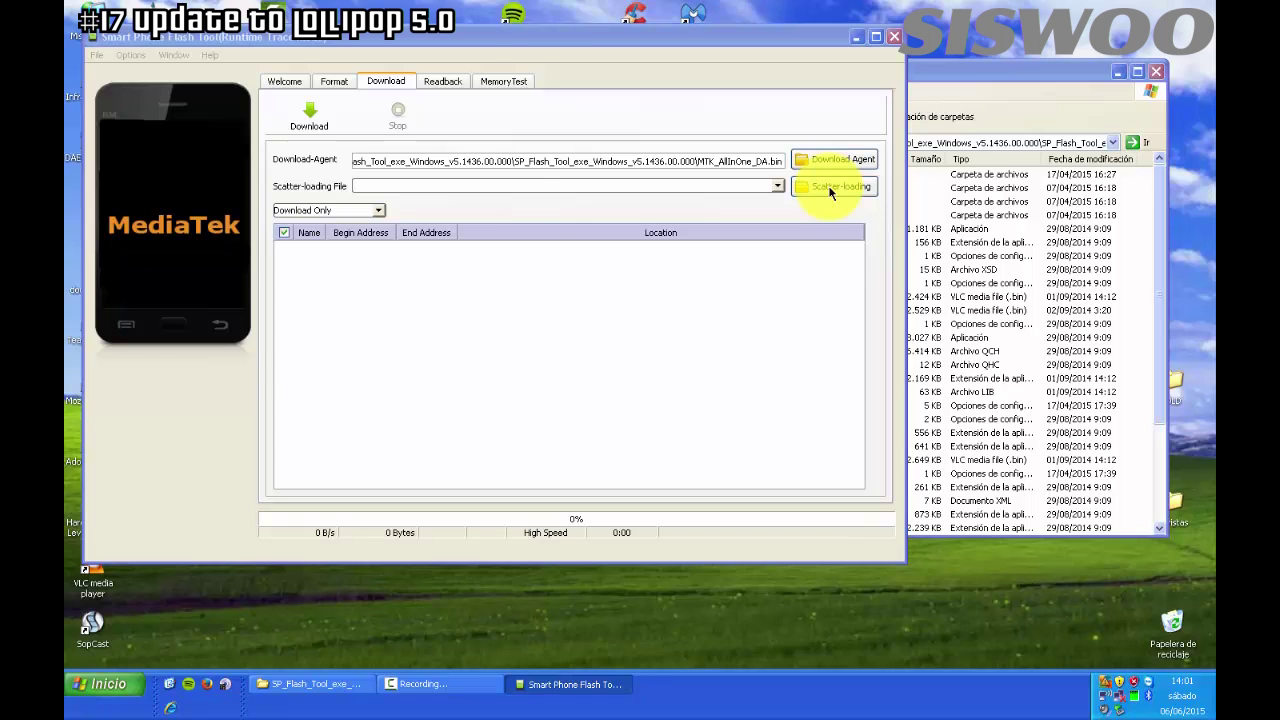
- With the scatter file dialog open, locate MT6752_Android_scatter.txt in Explorer, inside the MP_mt6752 subfolder of i7_Lollipop_20150516
left_click(967, 80)
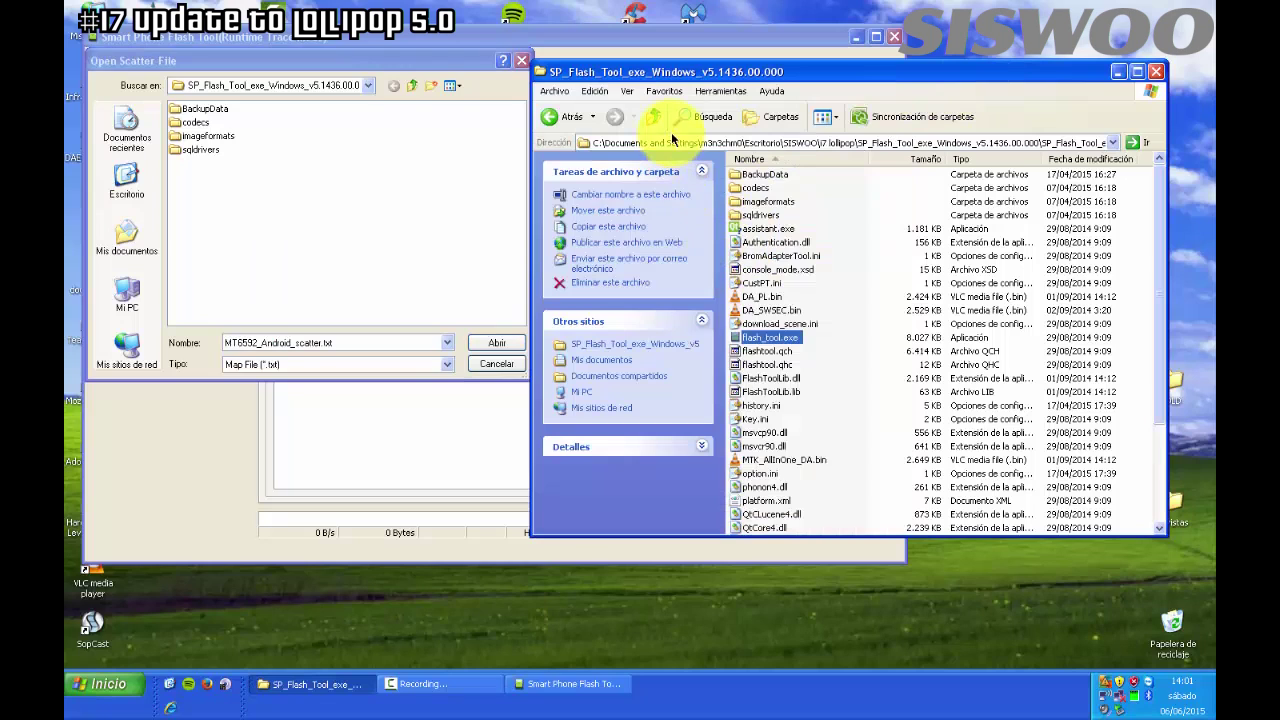
left_click(660, 120)
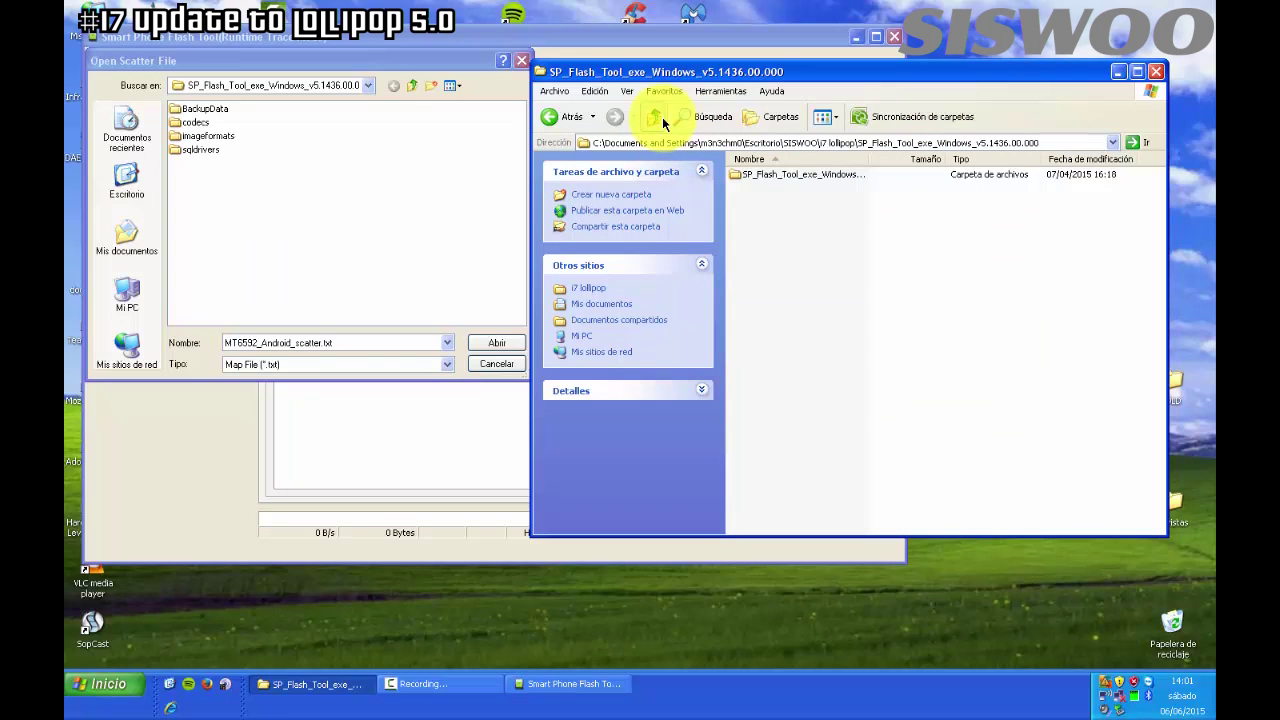
left_click(660, 120)
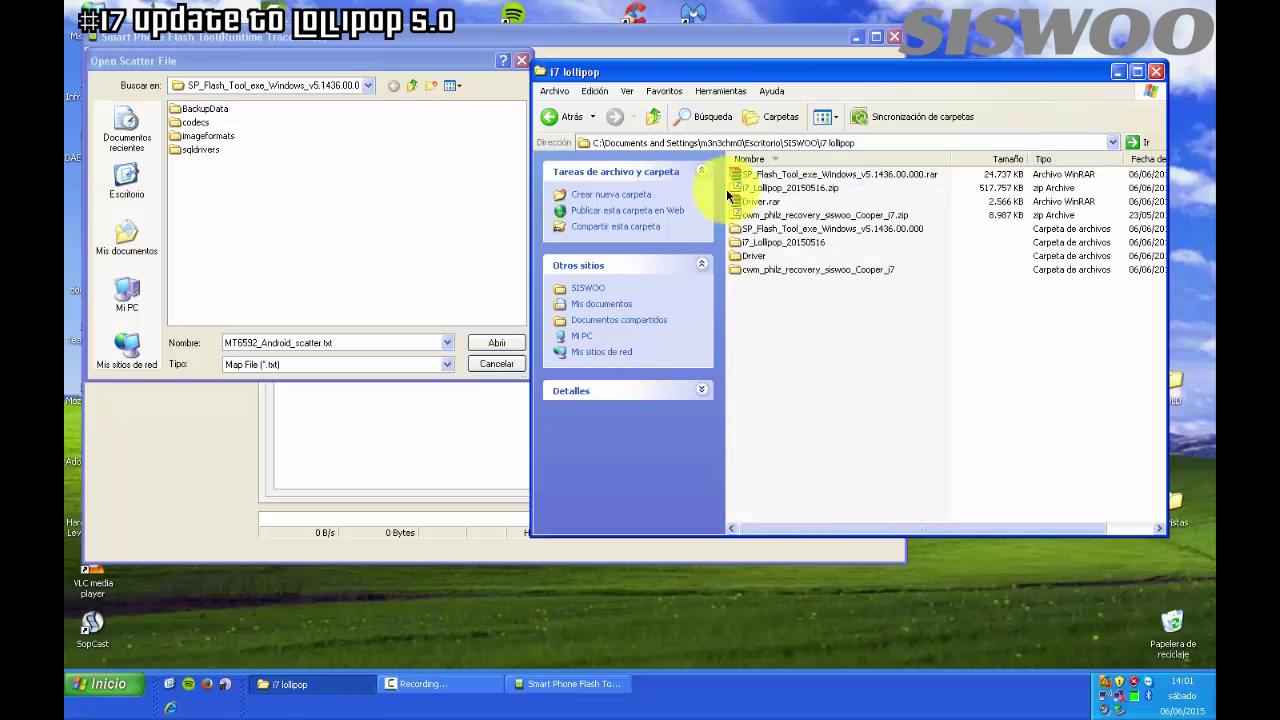
left_click(772, 245)
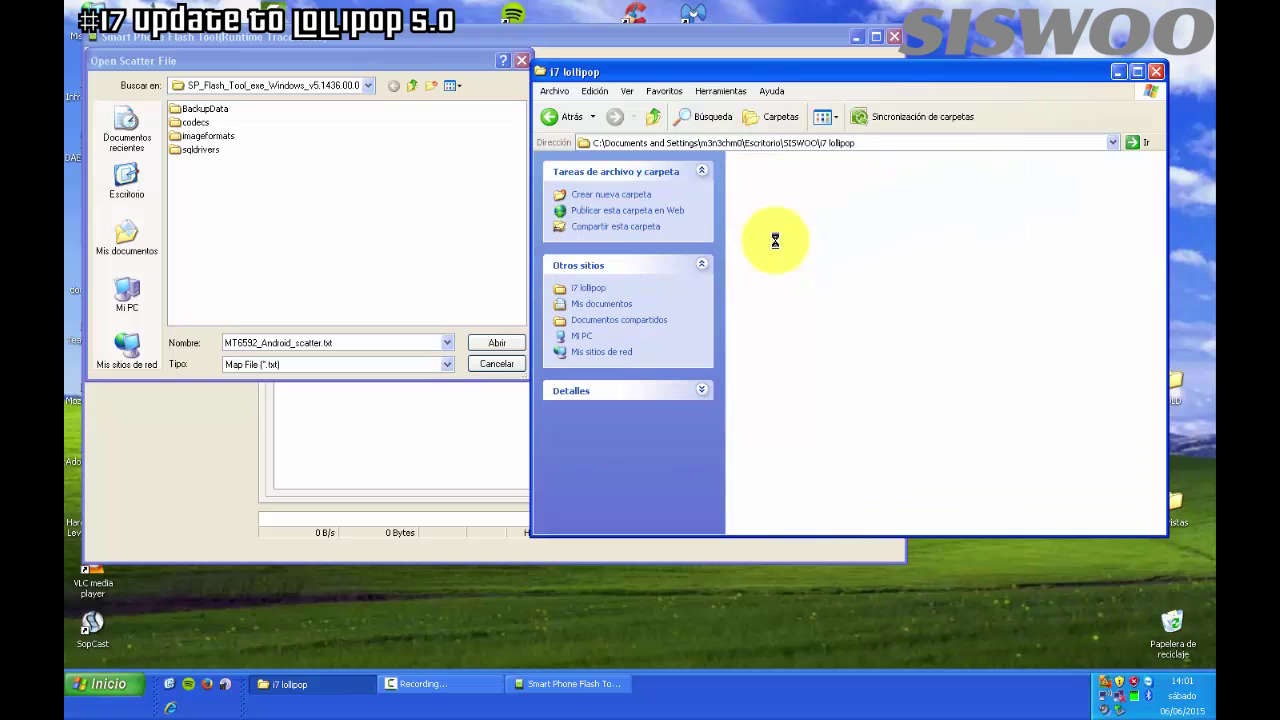
left_click(765, 188)
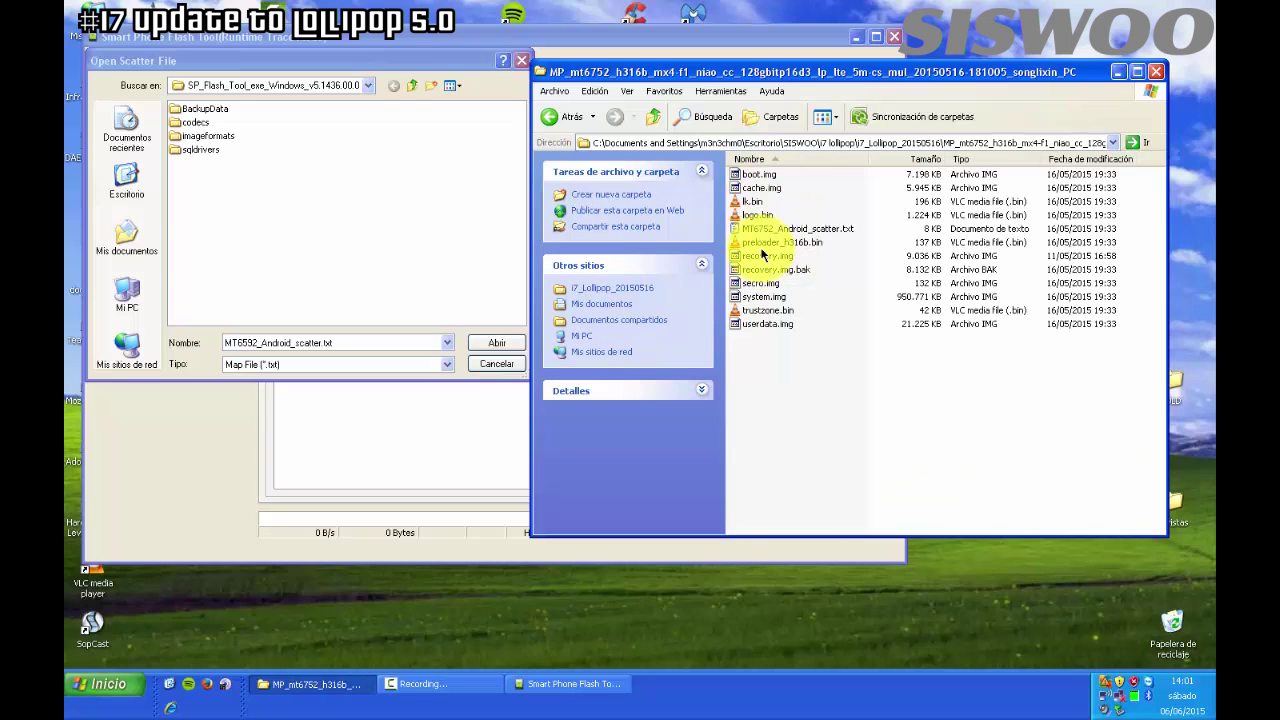
left_click(762, 231)
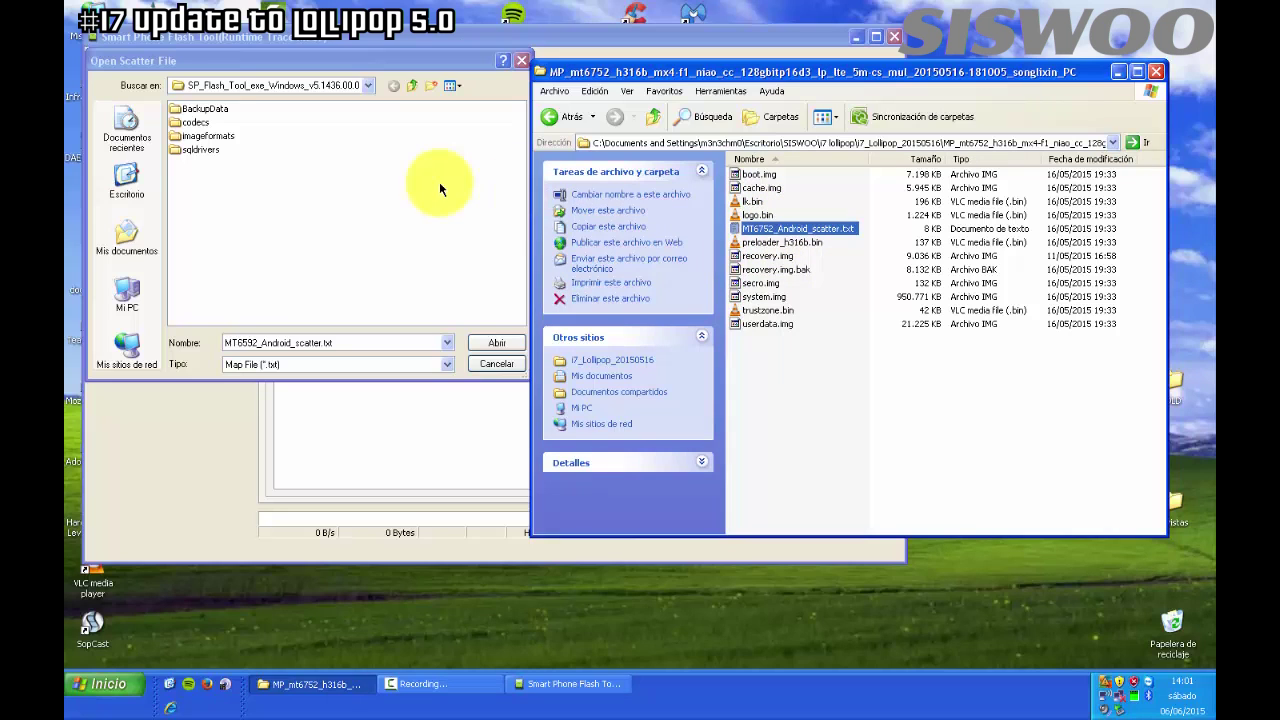
- Load MT6752_Android_scatter.txt from the desktop's SISWOO ROM folder i7_Lollipop_20150516 as the scatter file and start the download
left_click(342, 175)
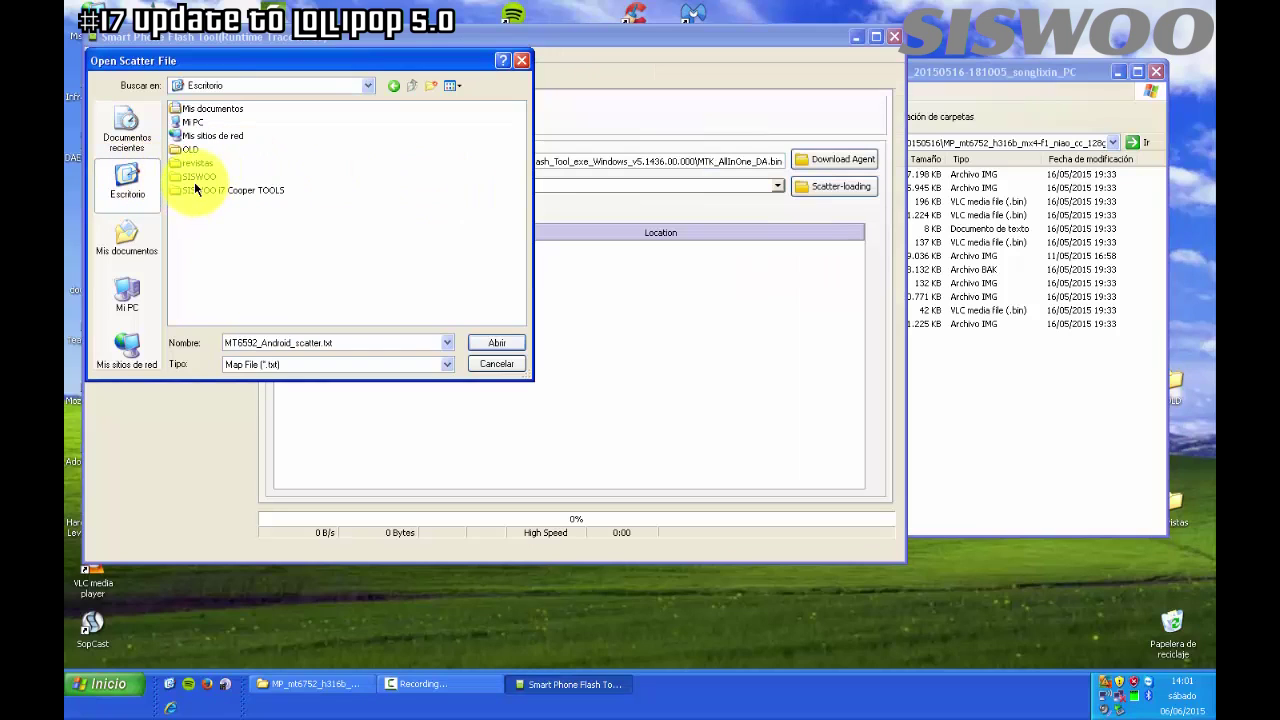
double_click(200, 177)
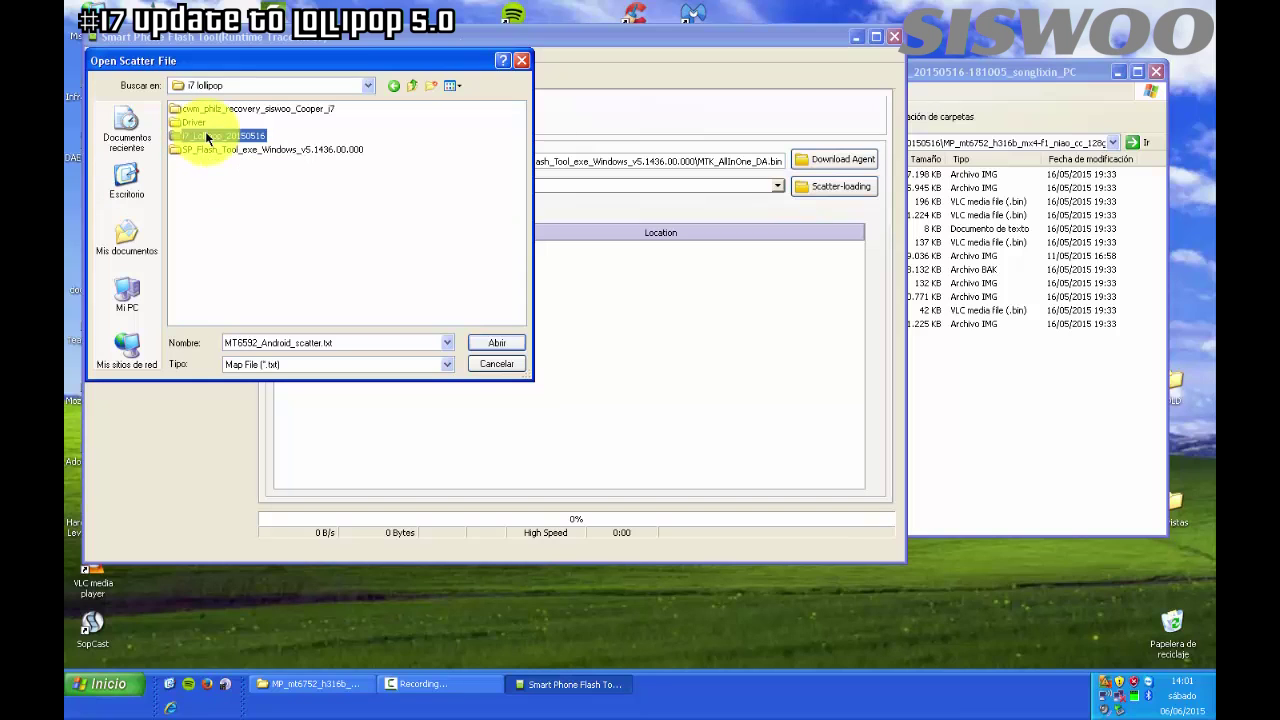
double_click(207, 136)
left_click(215, 124)
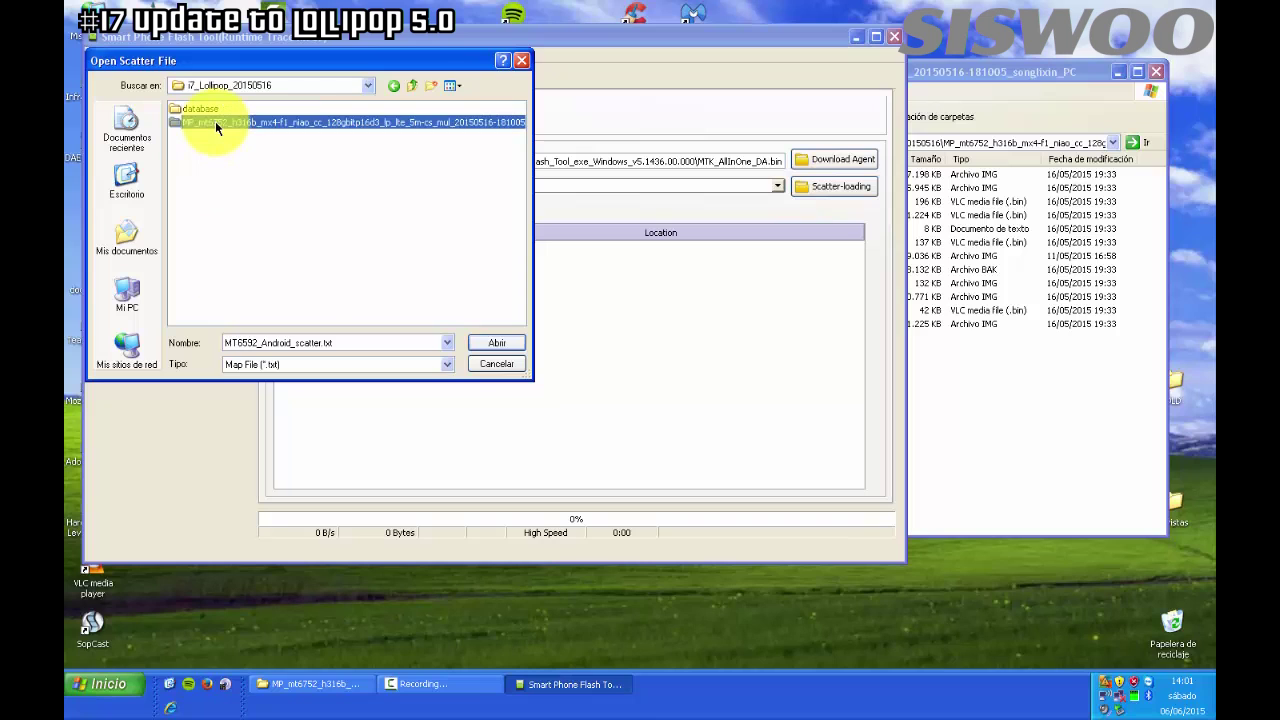
double_click(215, 122)
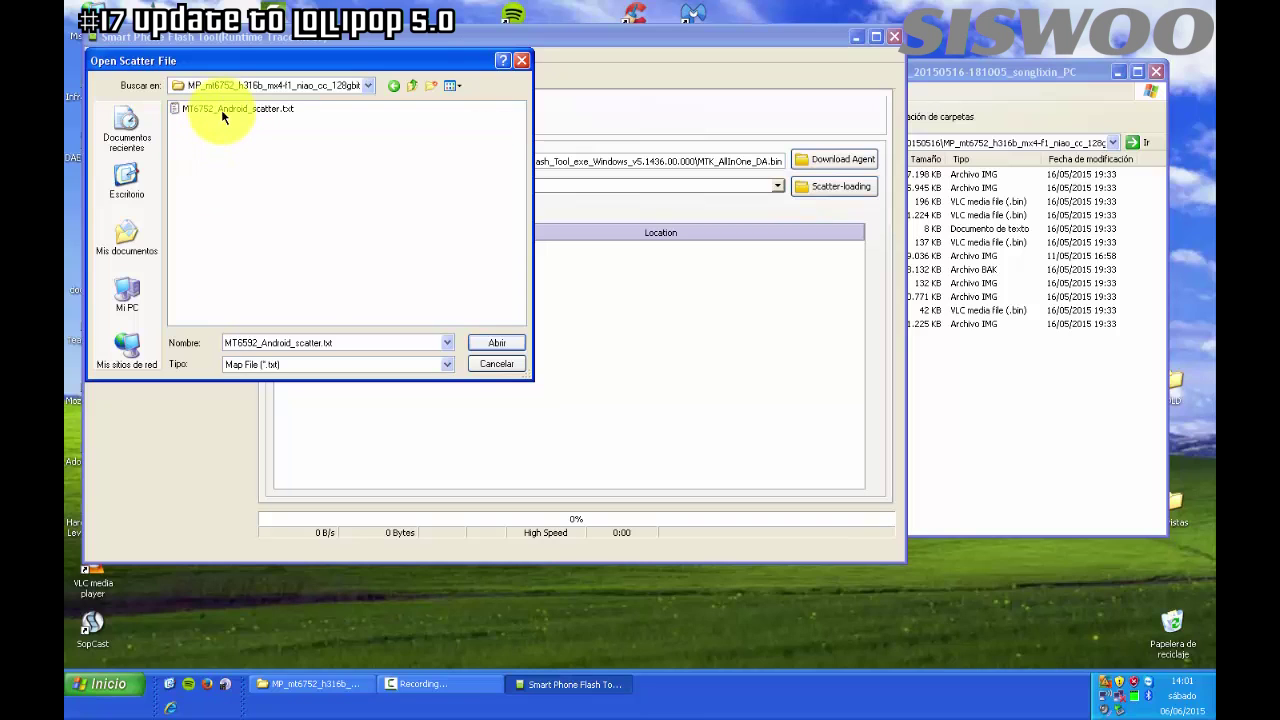
left_click(495, 344)
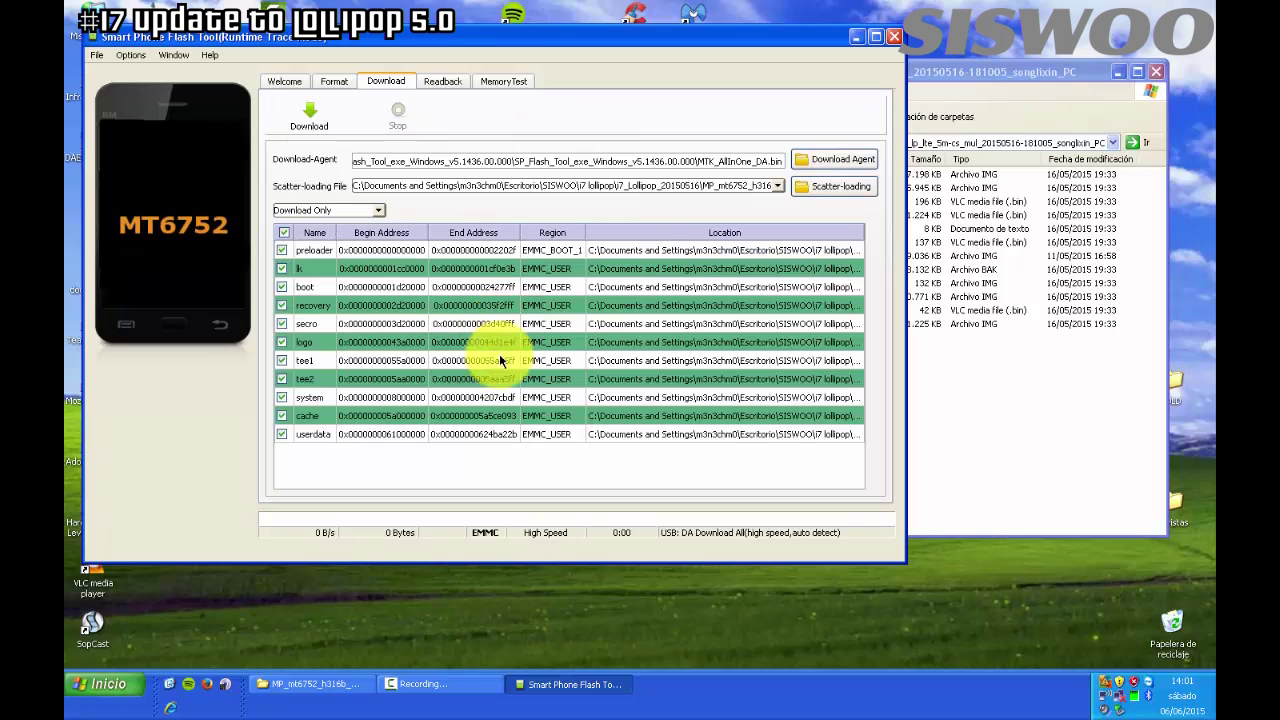
left_click(309, 118)
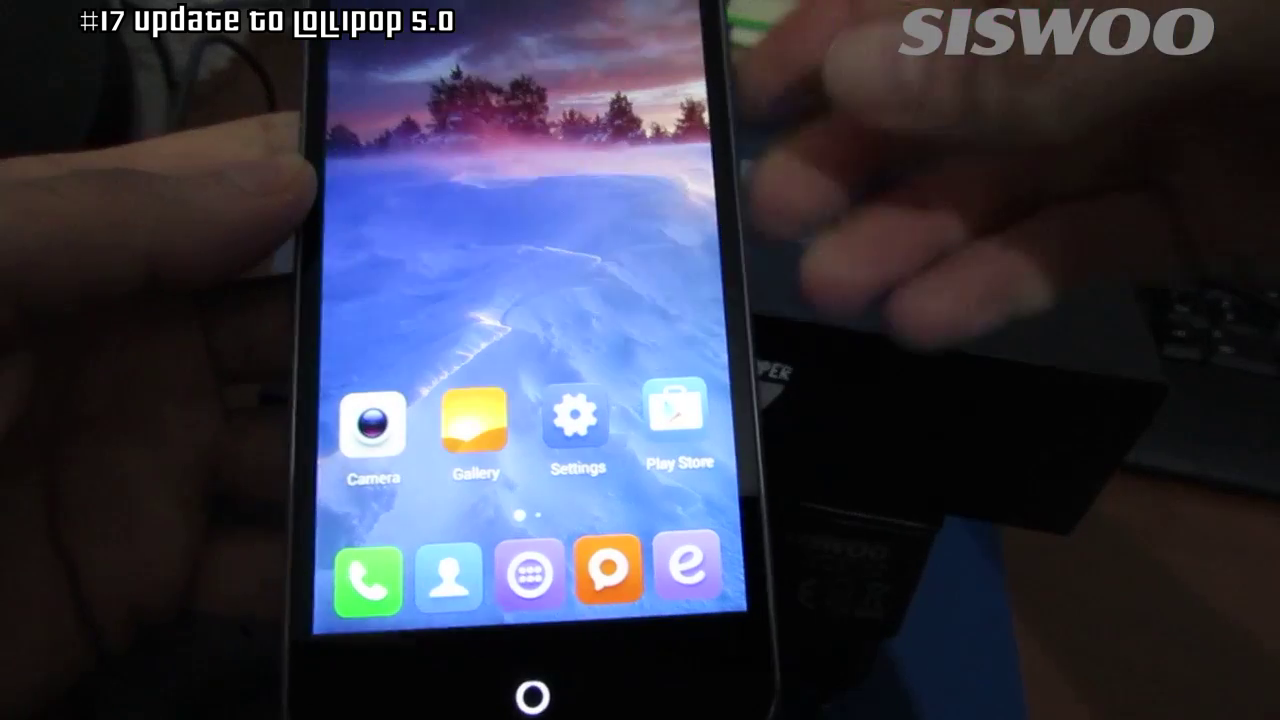
key("XF86PowerOff")
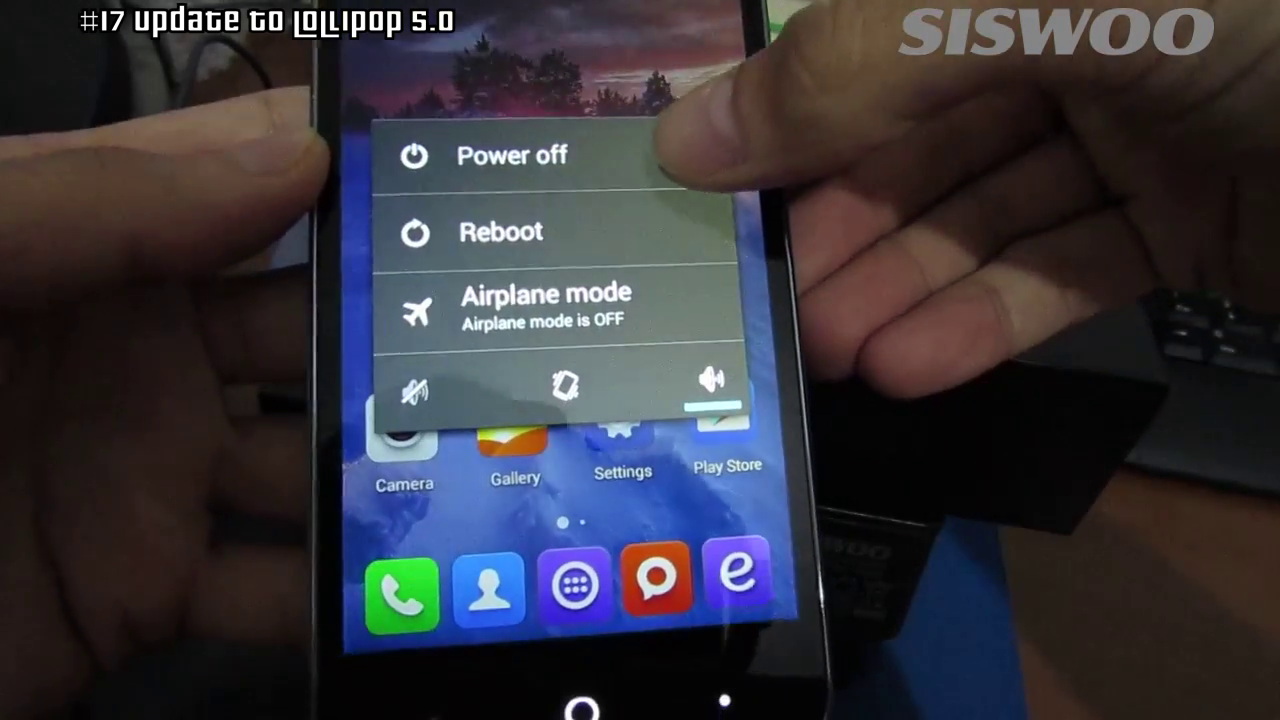
left_click(660, 155)
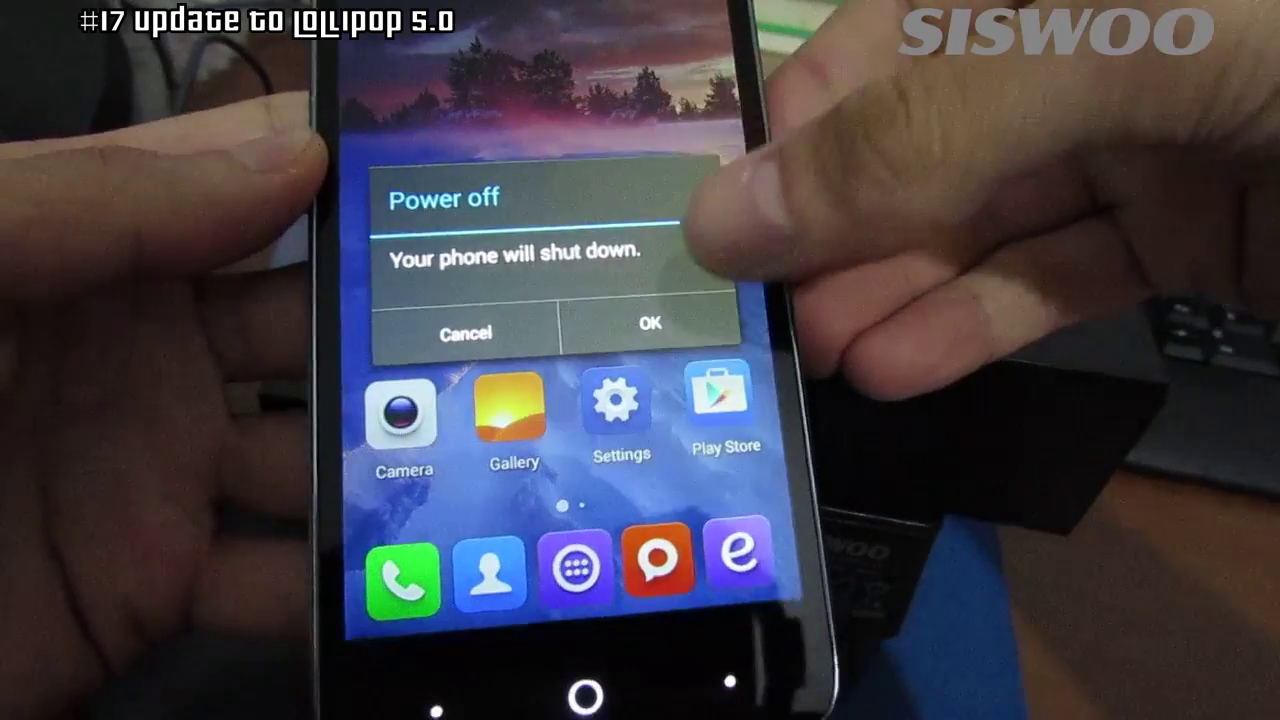
left_click(640, 300)
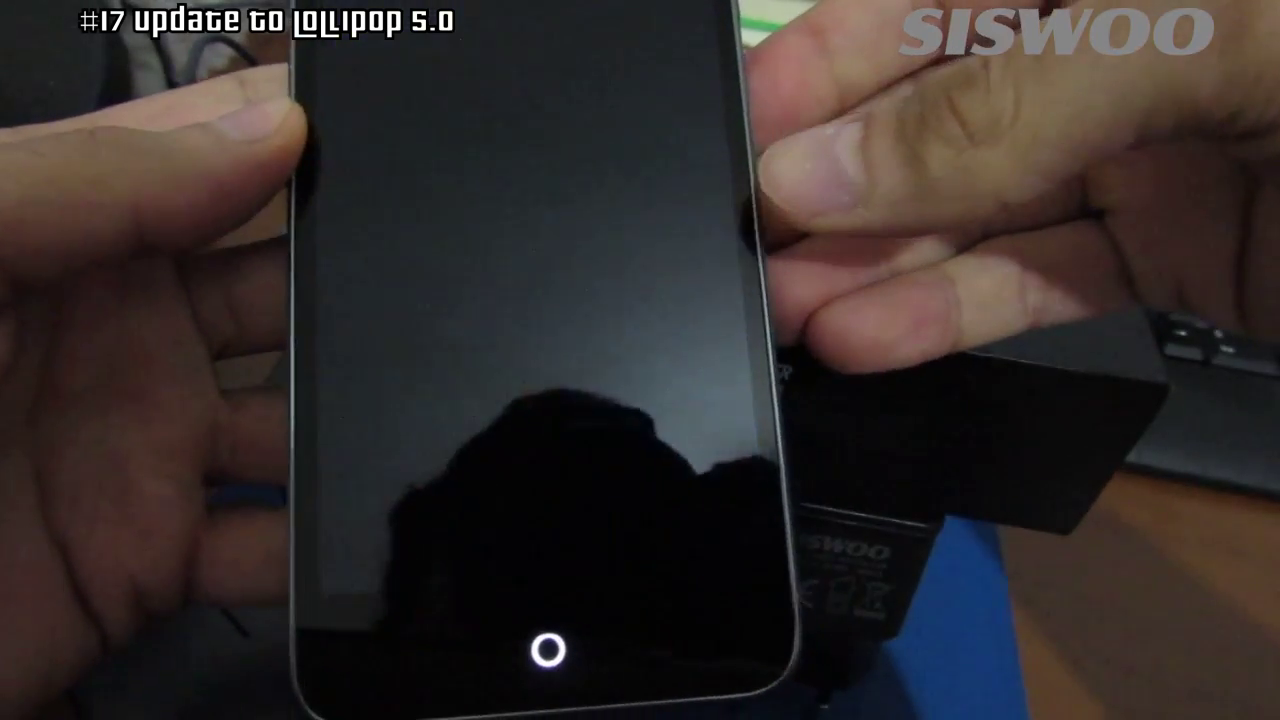